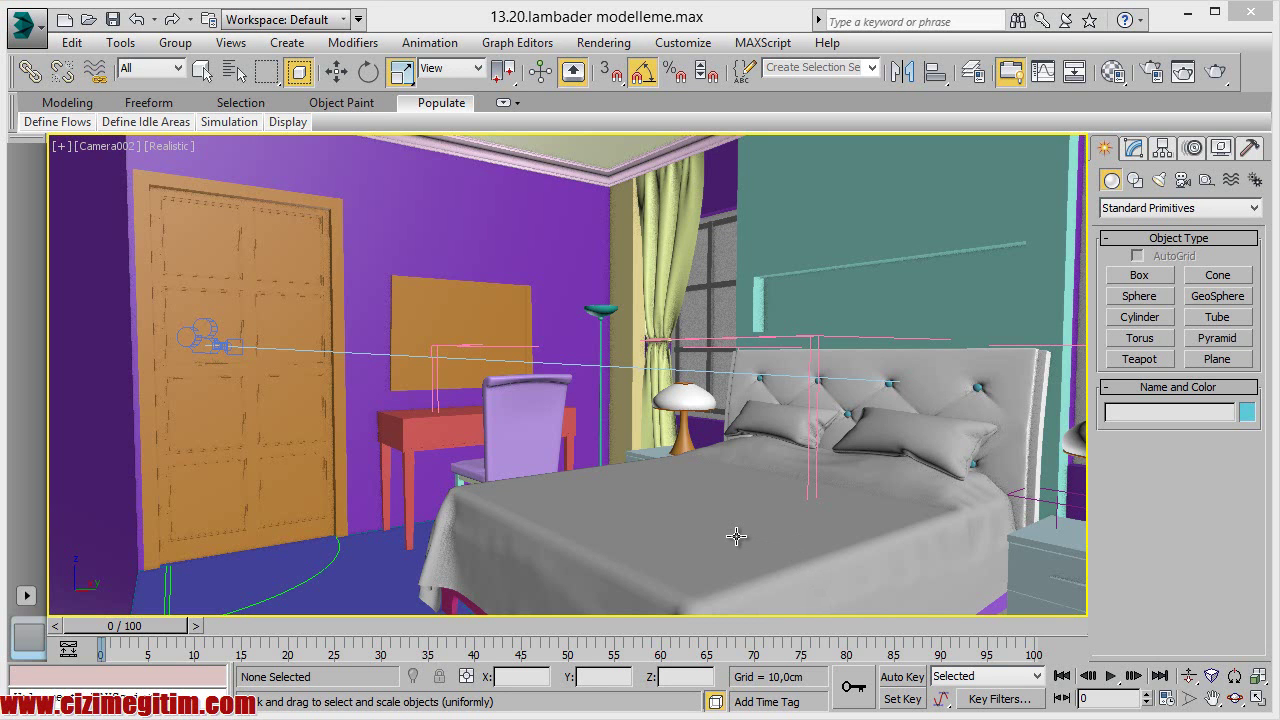
Step: Switch the viewport to the Top view with wireframe shading
click(609, 435)
key(t)
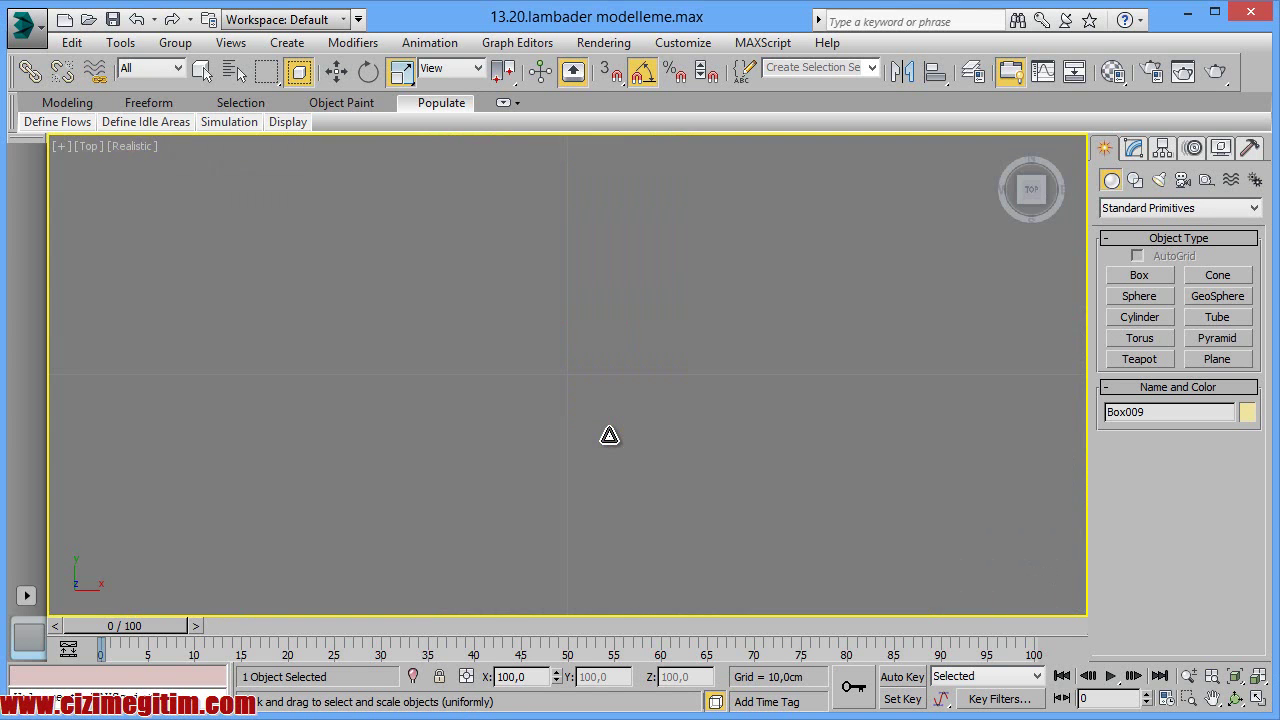
scroll(609, 435, up, 5)
scroll(609, 435, down, 2)
scroll(640, 429, down, 1)
mouse_move(640, 429)
middle_down()
mouse_move(528, 458)
mouse_move(592, 339)
middle_up()
key(F3)
Step: Zoom and pan so the whole bedroom floor plan fits, and clear the selection
scroll(528, 458, down, 3)
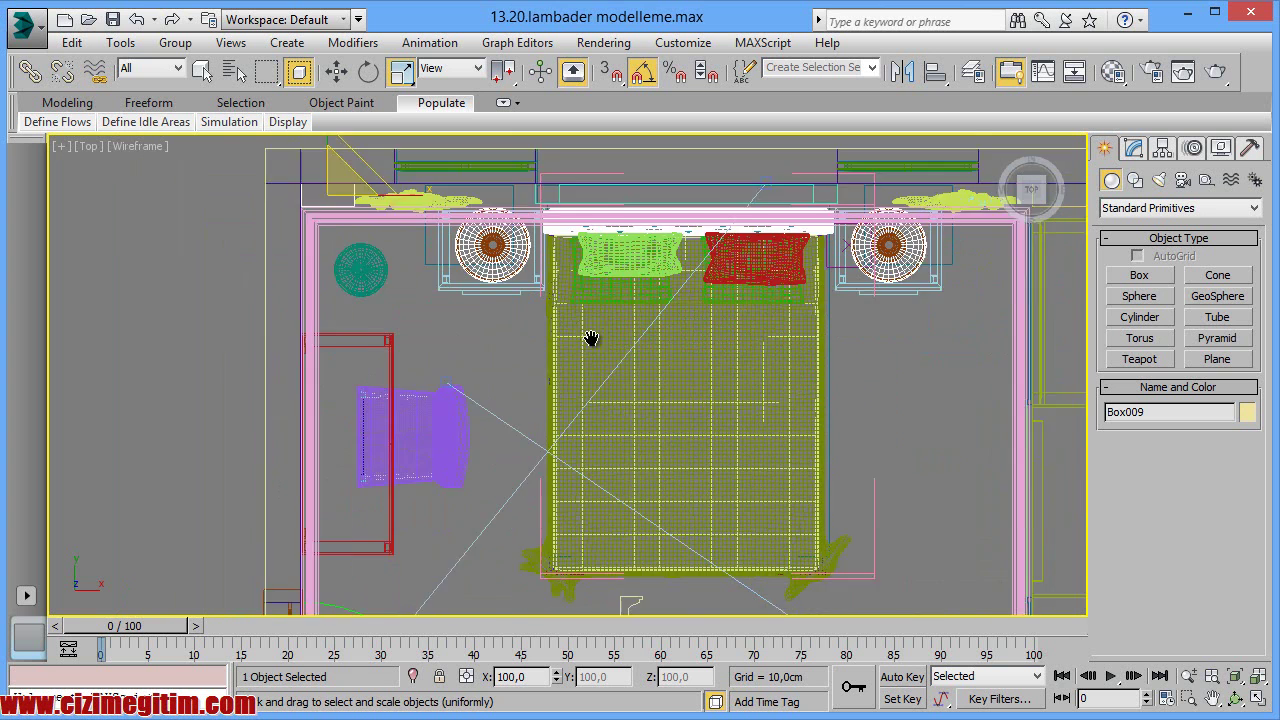
scroll(586, 343, down, 1)
middle_drag(578, 463, 587, 481)
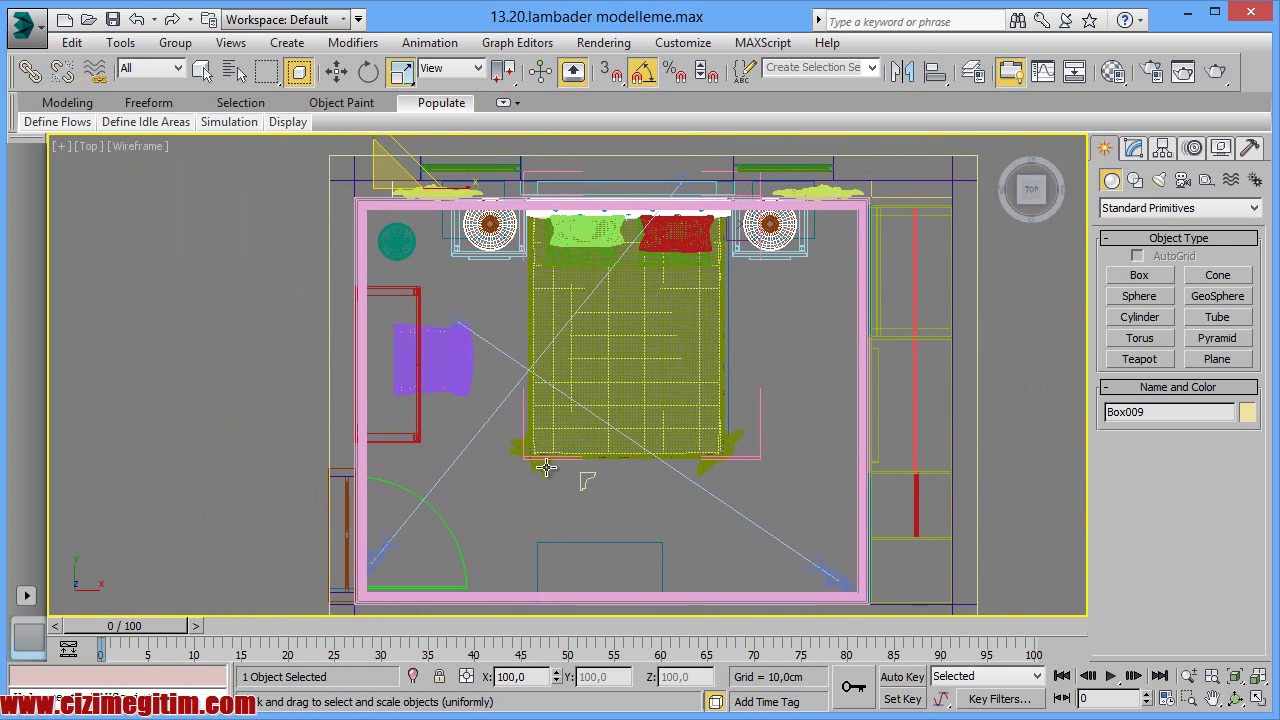
click(588, 479)
scroll(654, 506, up, 2)
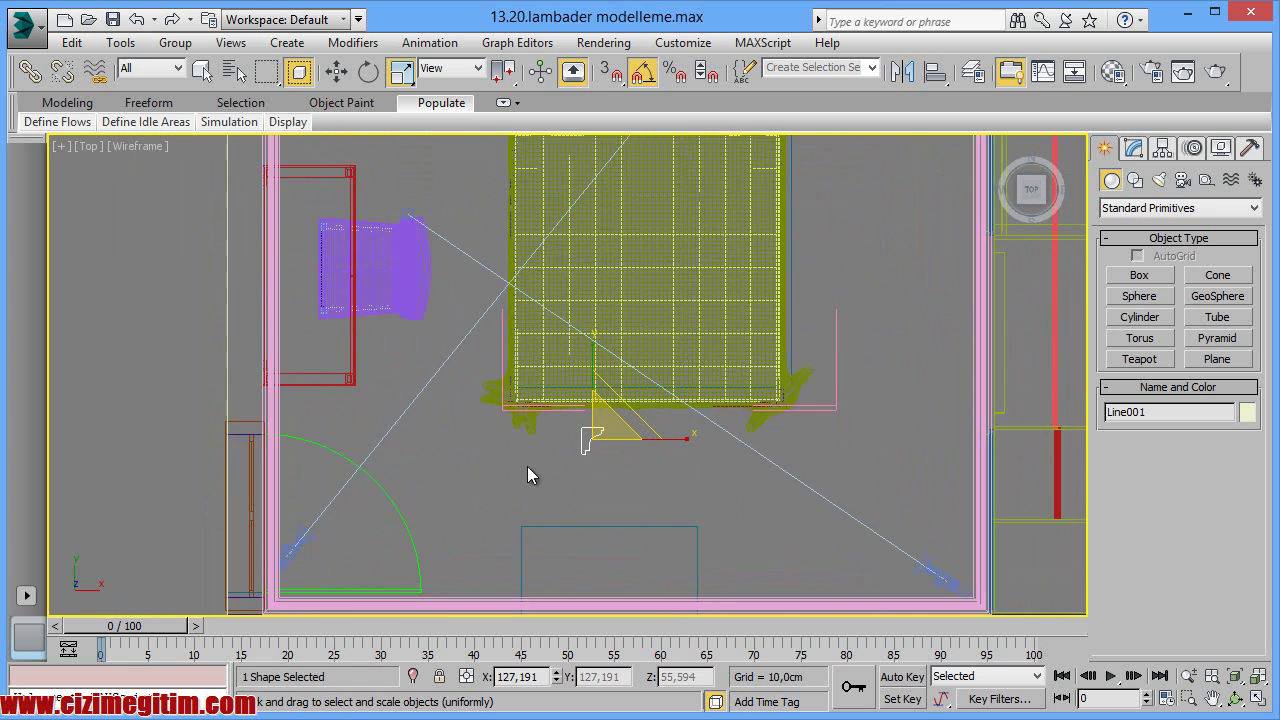
scroll(525, 467, up, 2)
click(587, 432)
scroll(587, 432, down, 4)
middle_drag(560, 388, 561, 460)
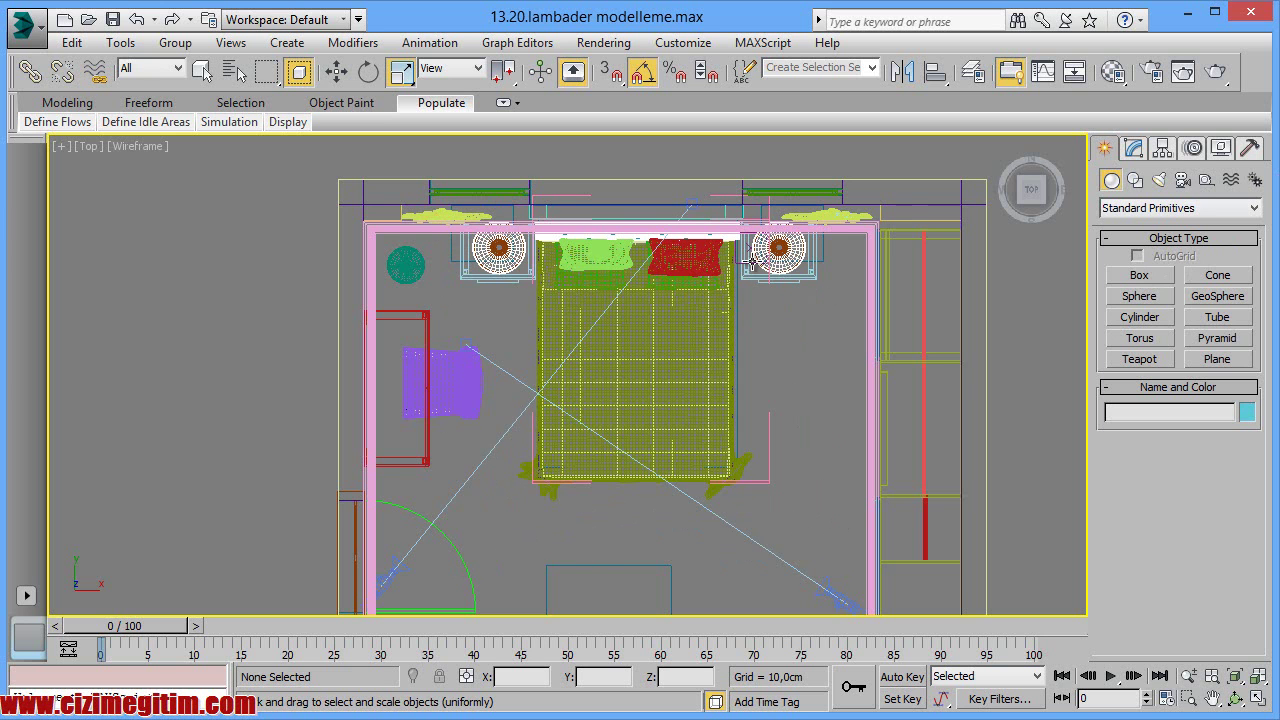
Step: Draw a box of about 260 × 298 cm around the bed, about 12 cm high
click(1157, 277)
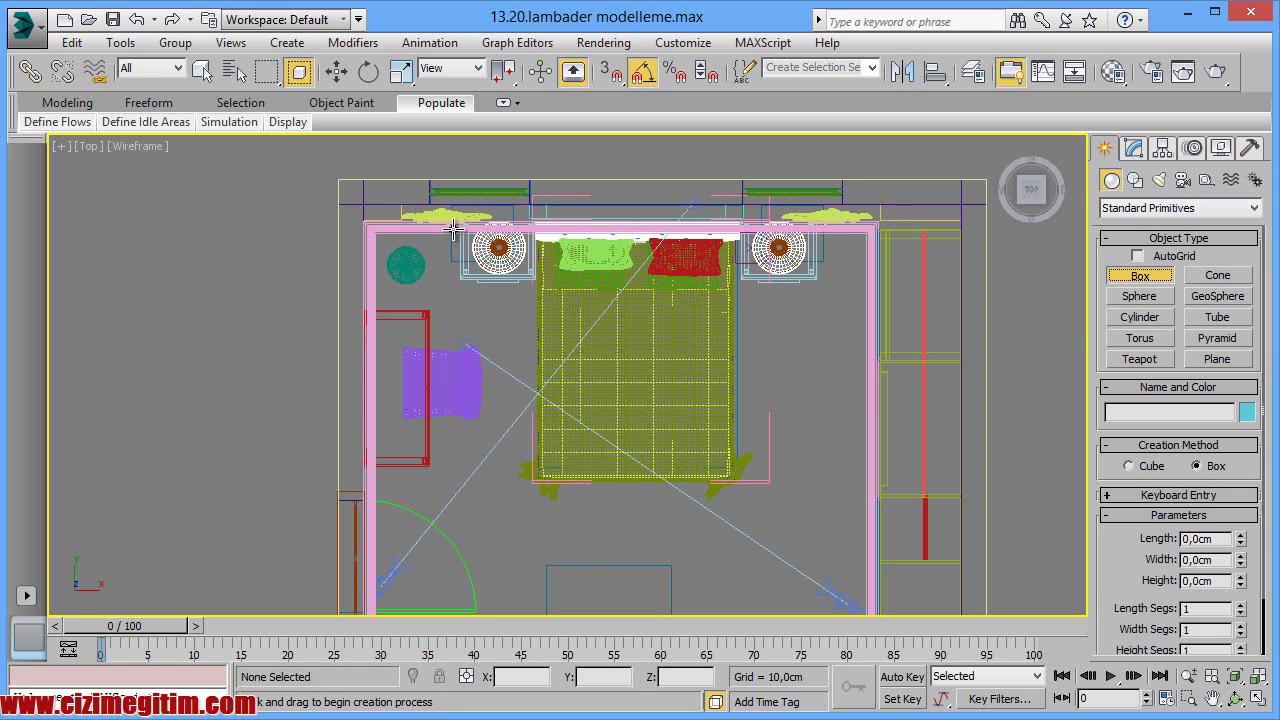
scroll(423, 217, up, 2)
scroll(485, 272, up, 2)
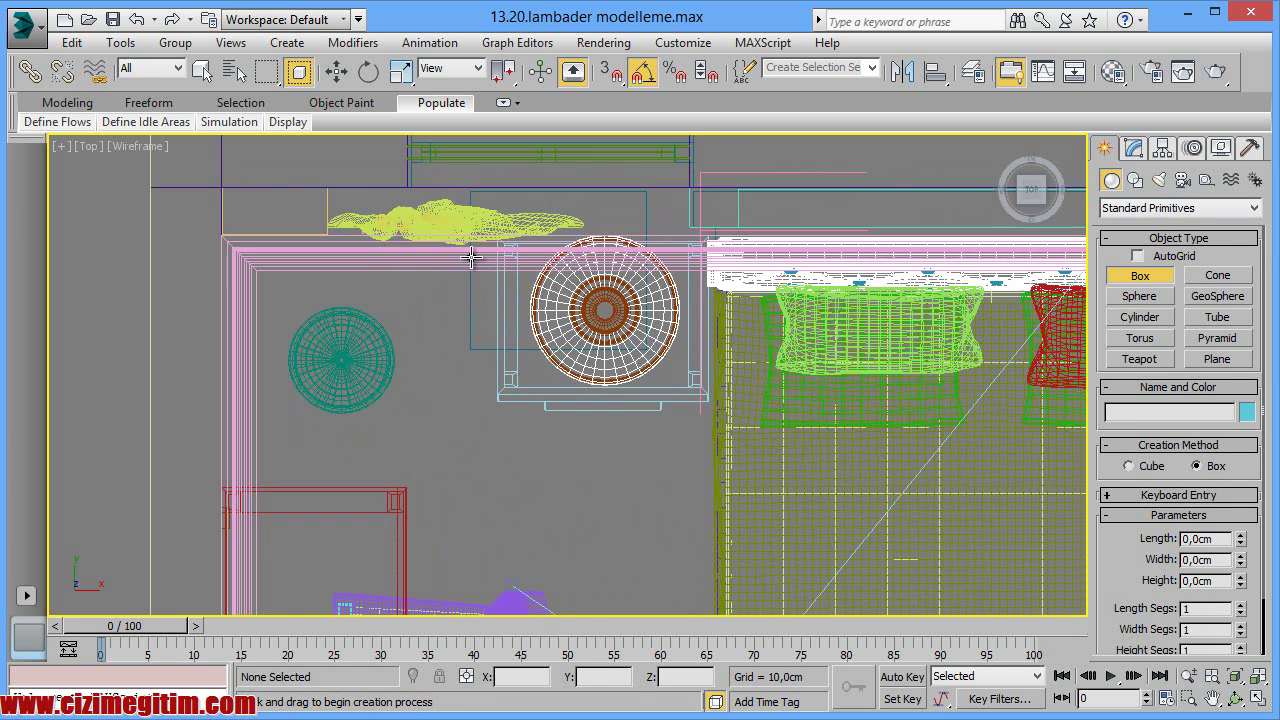
drag(467, 232, 740, 548)
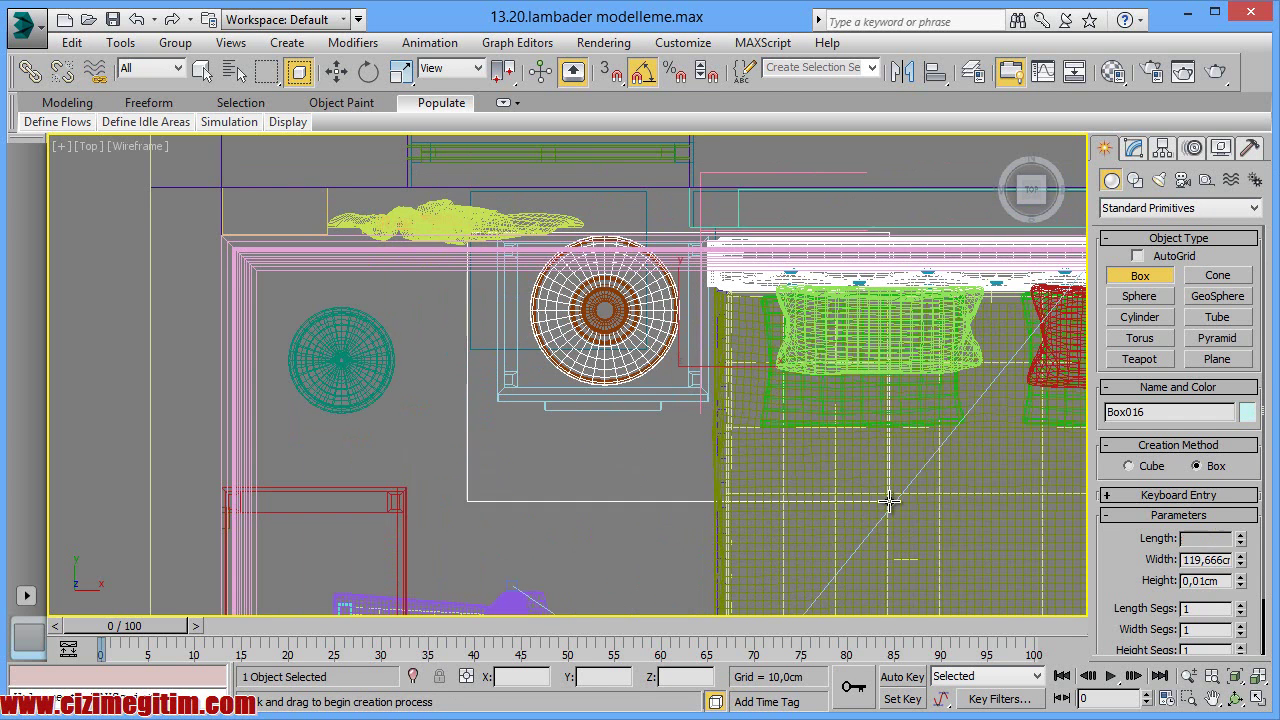
scroll(740, 548, down, 2)
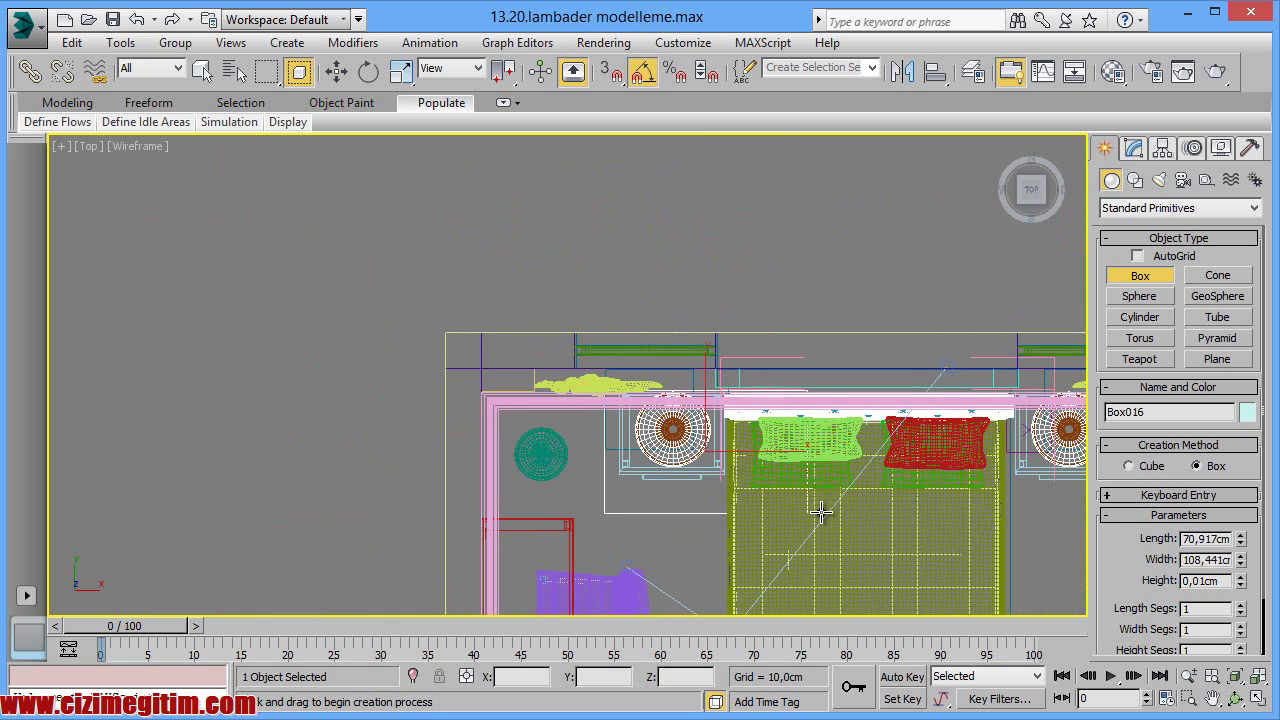
mouse_move(740, 548)
mouse_down()
mouse_move(847, 526)
mouse_move(719, 436)
mouse_move(849, 549)
mouse_up()
key(i)
key(i)
drag(560, 337, 587, 510)
scroll(577, 486, down, 2)
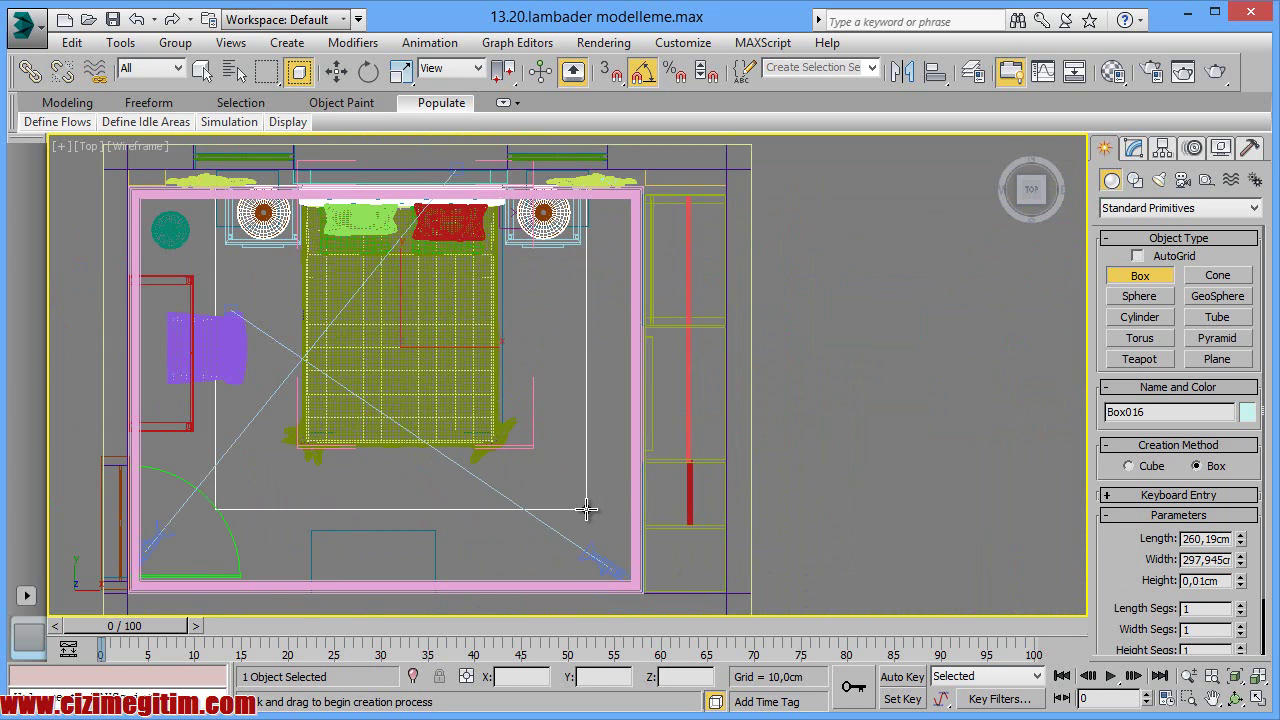
drag(587, 510, 586, 508)
Step: Finish the rug box and set its Height to 1 cm
click(578, 486)
key(r)
click(1137, 152)
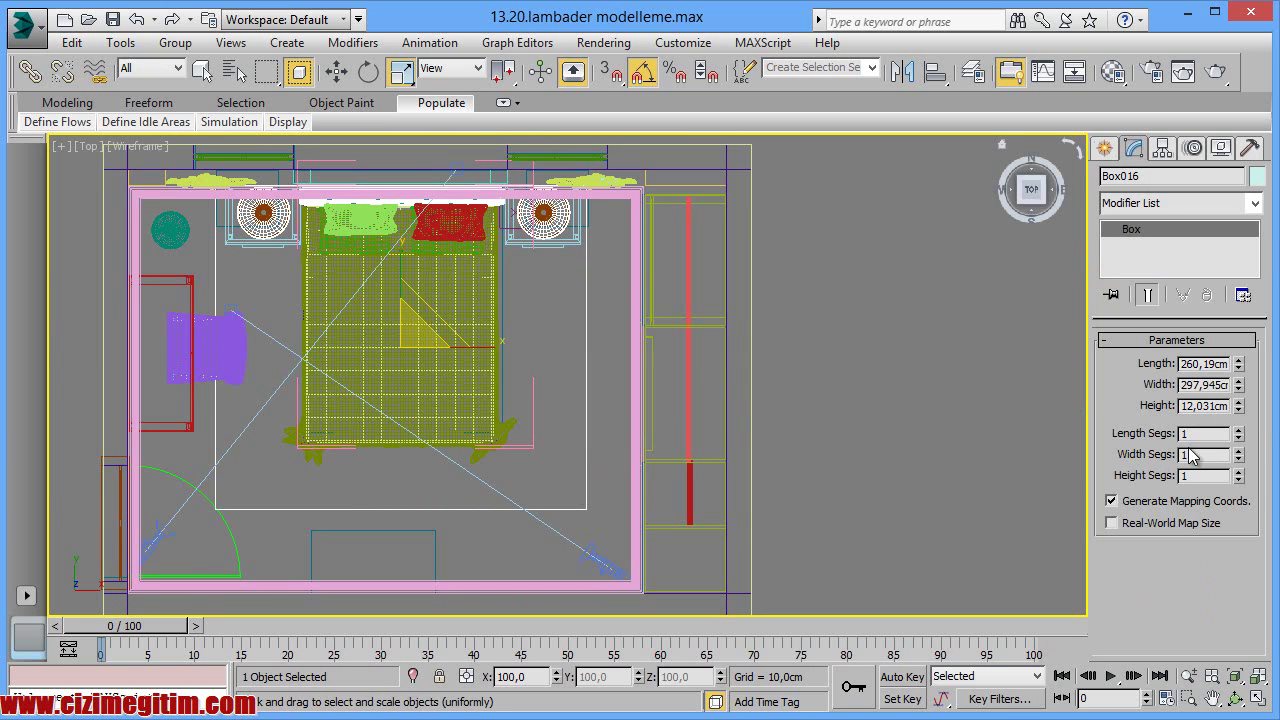
double_click(1209, 408)
text(1)
key(Return)
Step: Orbit the plan, then view the room through Camera002 with realistic shading
click(1236, 698)
mouse_move(629, 486)
mouse_down()
mouse_move(509, 335)
mouse_move(531, 371)
mouse_move(563, 371)
mouse_move(564, 391)
mouse_up()
right_click(564, 391)
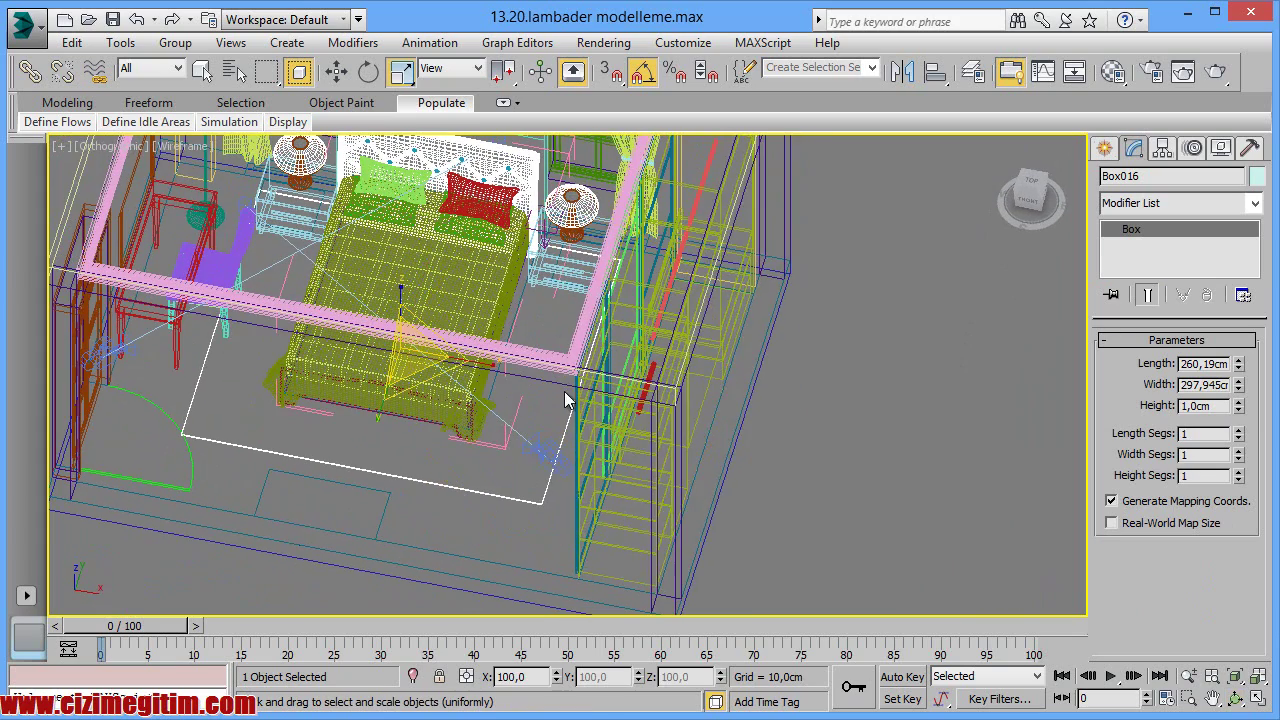
key(c)
double_click(586, 239)
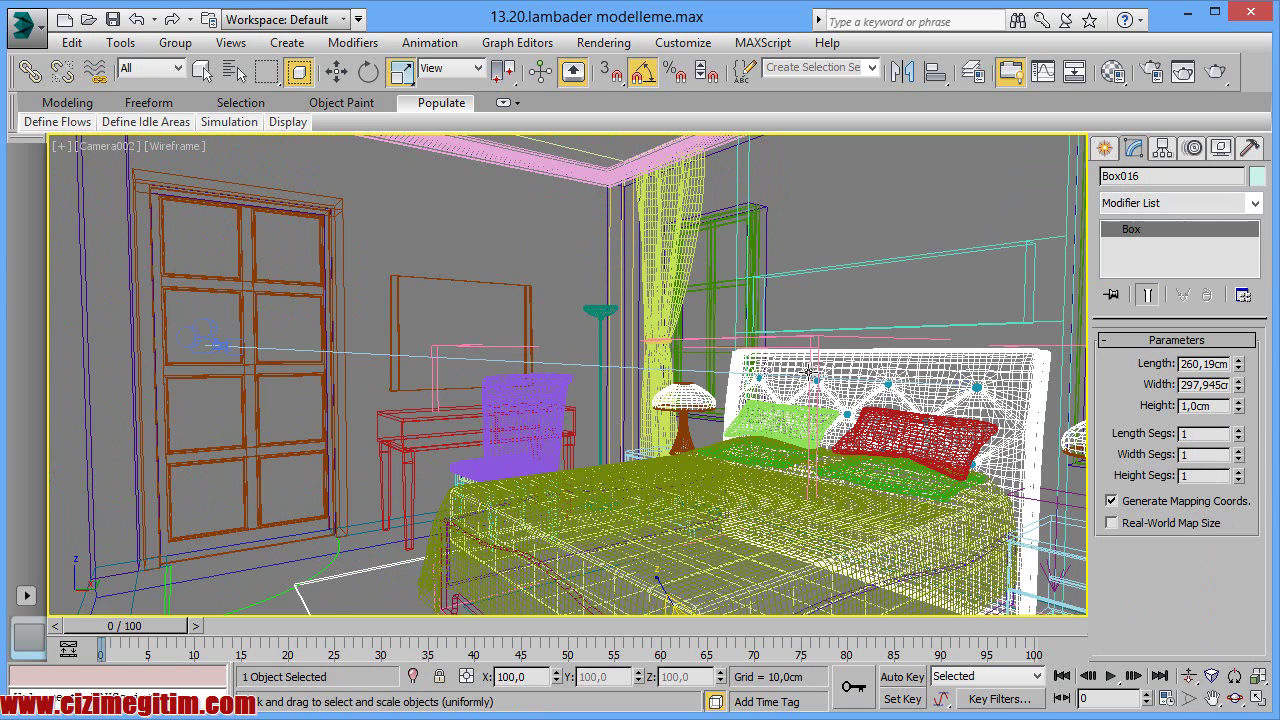
key(F3)
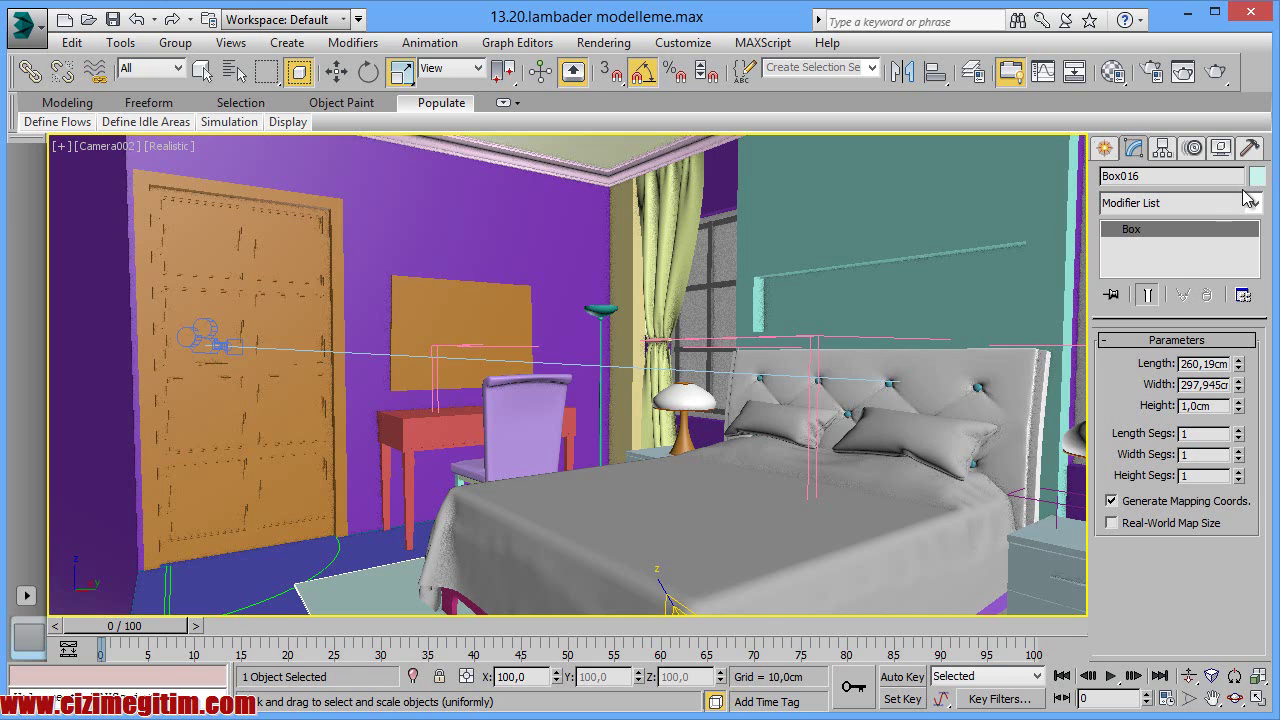
Step: Set Box016's object colour to the white custom colour
click(1257, 177)
click(1048, 496)
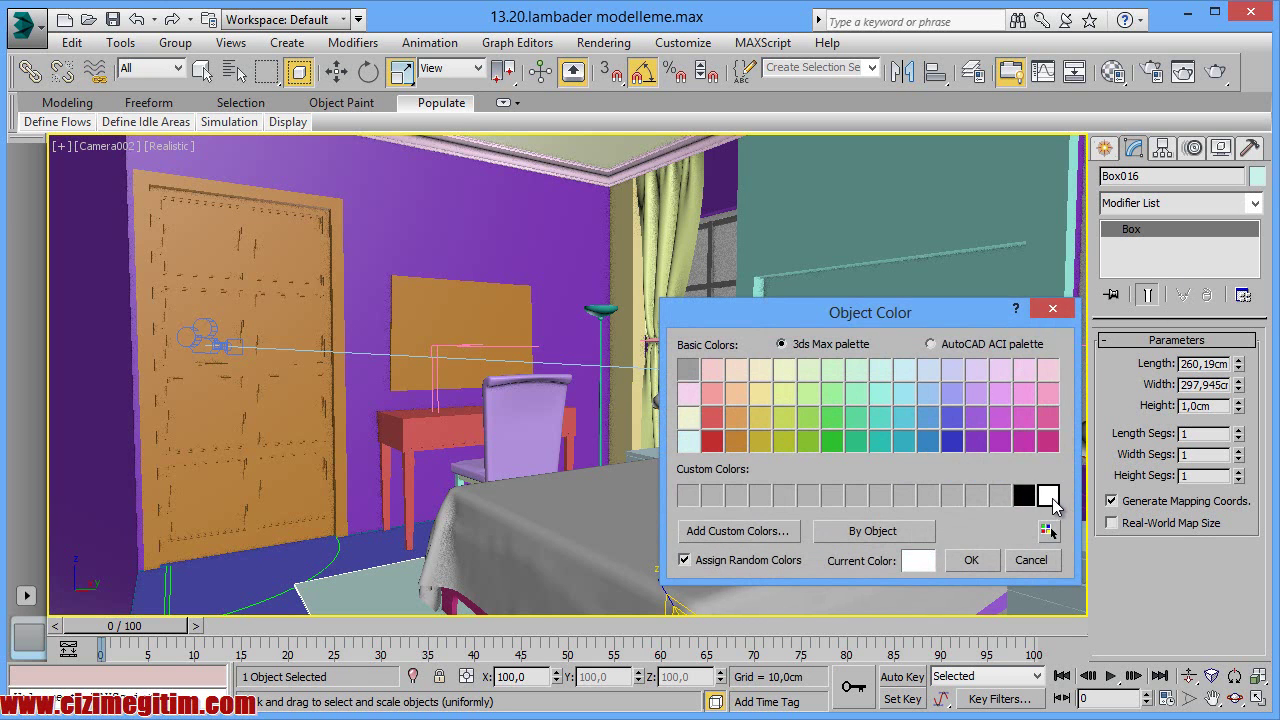
click(968, 561)
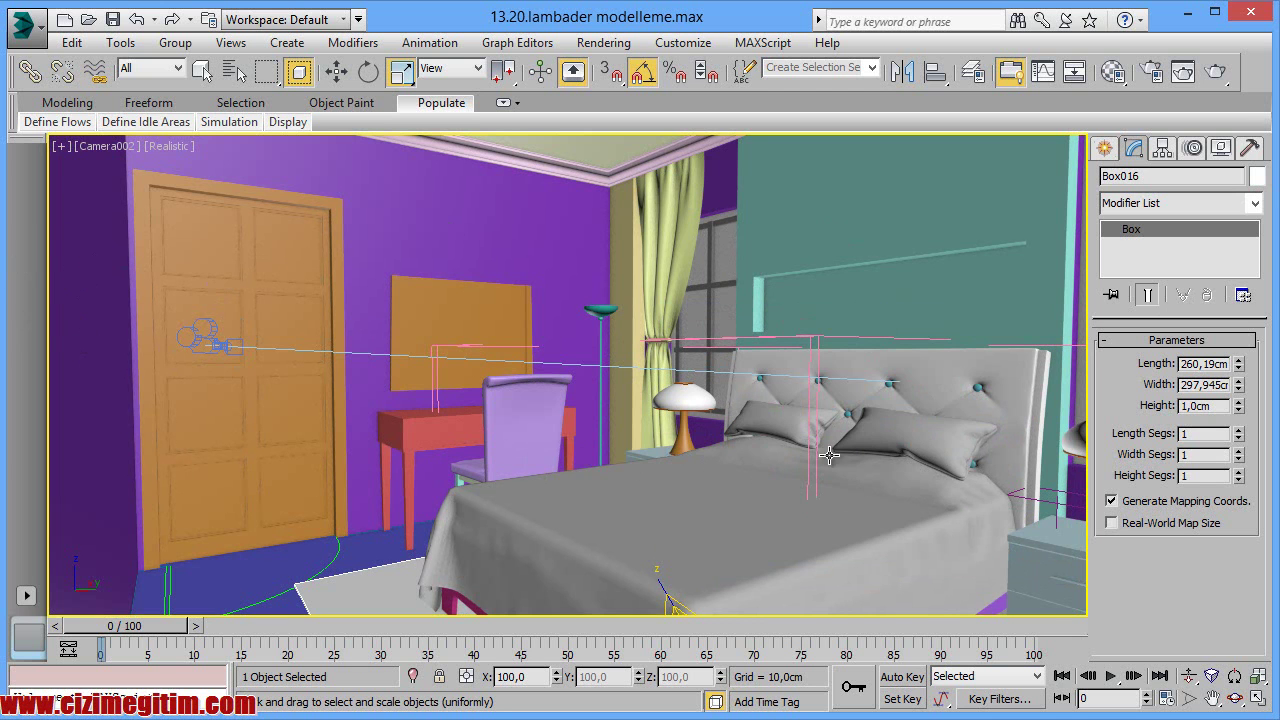
Step: Switch to Perspective and orbit round to face the purple wall above the bed
key(p)
click(1236, 698)
drag(575, 498, 465, 484)
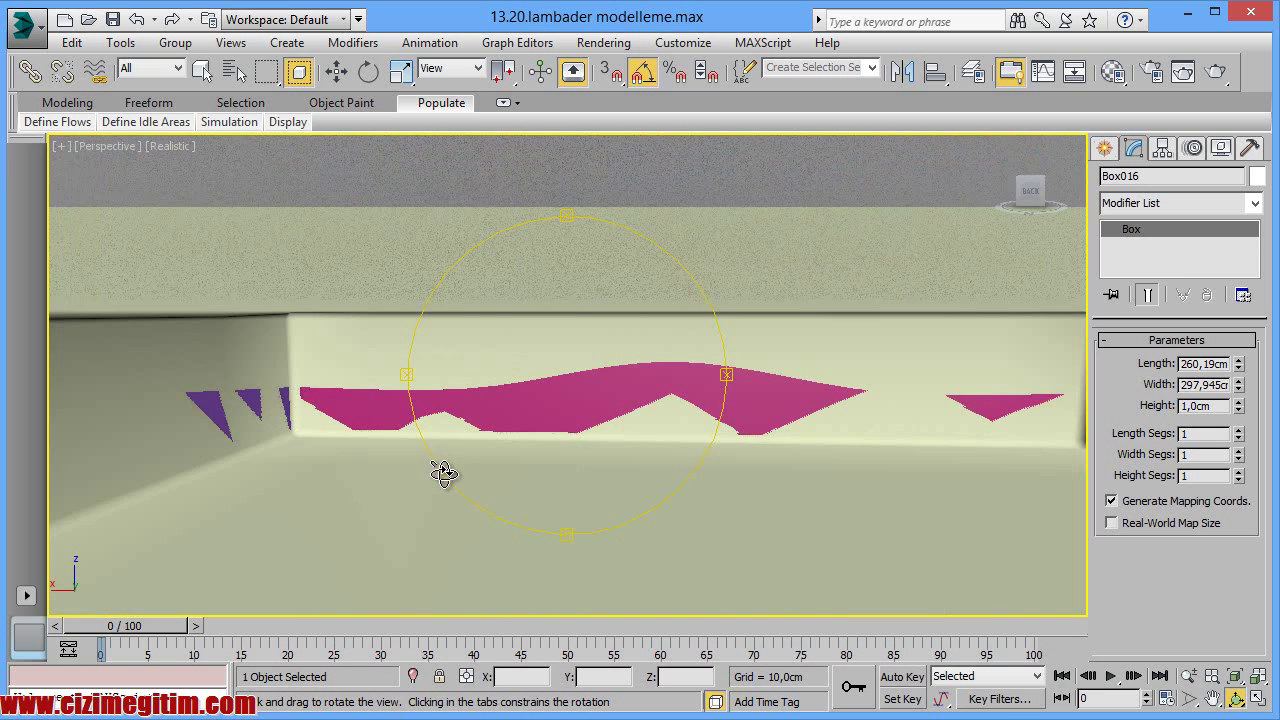
mouse_move(465, 484)
mouse_down()
mouse_move(452, 458)
mouse_move(586, 486)
mouse_move(369, 397)
mouse_move(477, 431)
mouse_move(520, 482)
mouse_move(569, 414)
mouse_move(531, 249)
mouse_move(612, 450)
mouse_move(617, 411)
mouse_move(574, 297)
mouse_move(580, 615)
mouse_move(574, 460)
mouse_move(557, 497)
mouse_move(541, 663)
mouse_move(546, 494)
mouse_move(580, 497)
mouse_move(520, 497)
mouse_move(546, 483)
mouse_move(540, 465)
mouse_move(720, 460)
mouse_move(694, 460)
mouse_move(711, 454)
mouse_up()
right_click(711, 454)
click(1104, 148)
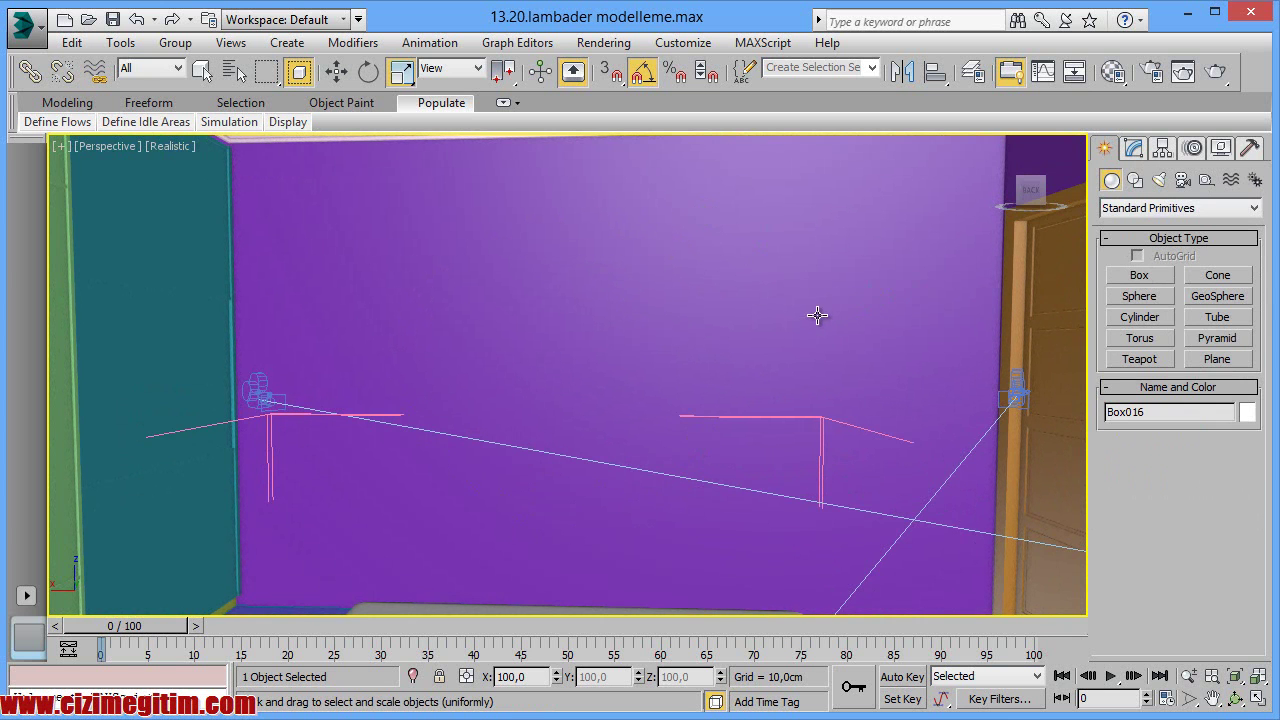
Step: Draw a box flat on the purple wall above the bed using AutoGrid
click(1138, 278)
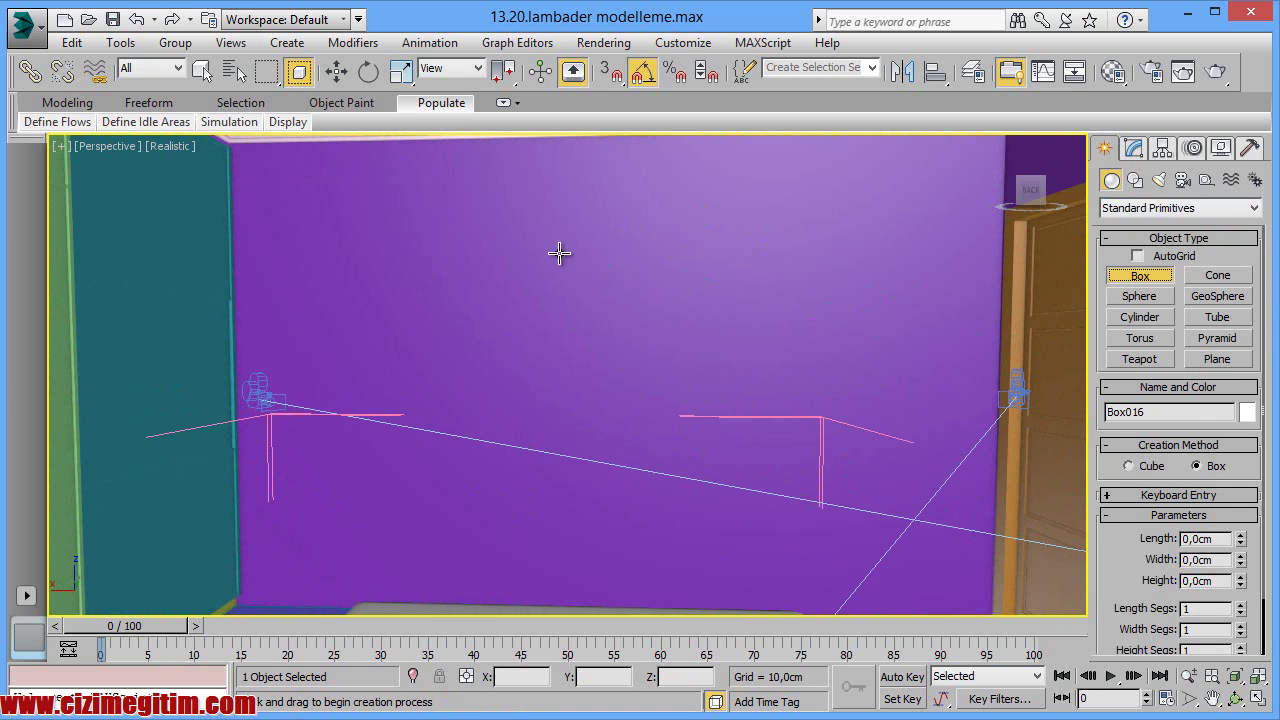
click(1138, 256)
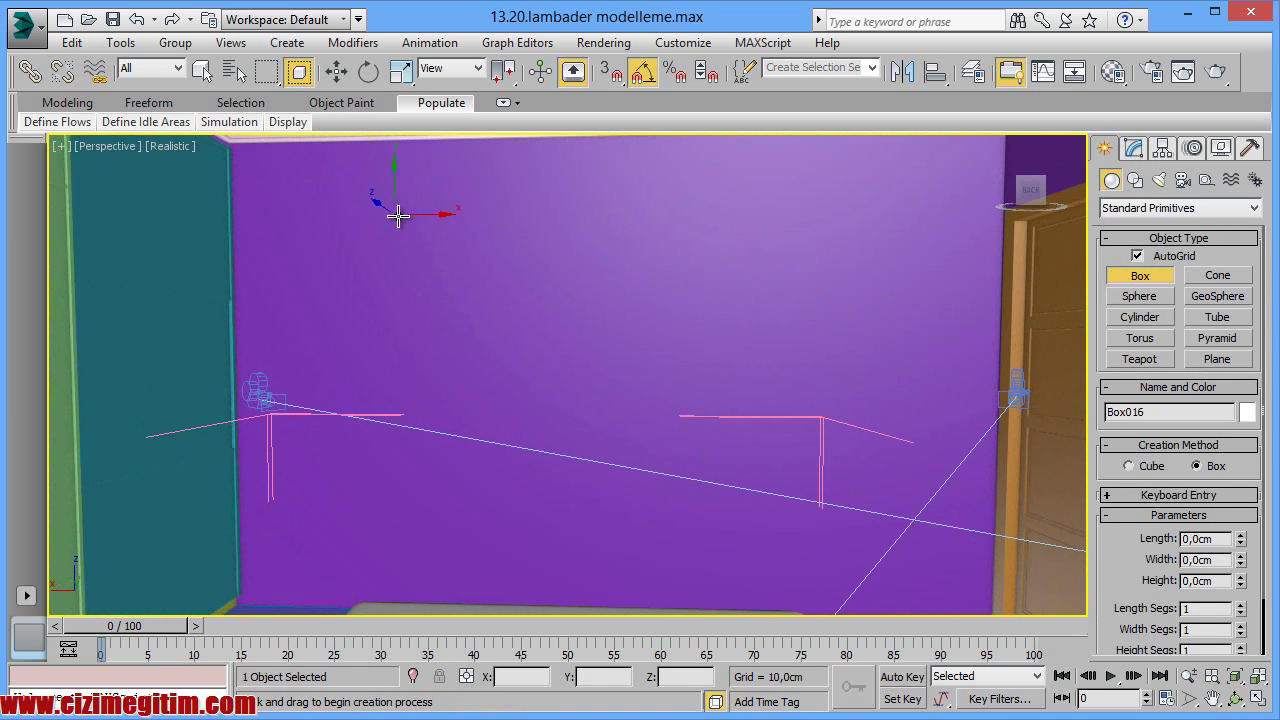
drag(418, 254, 592, 365)
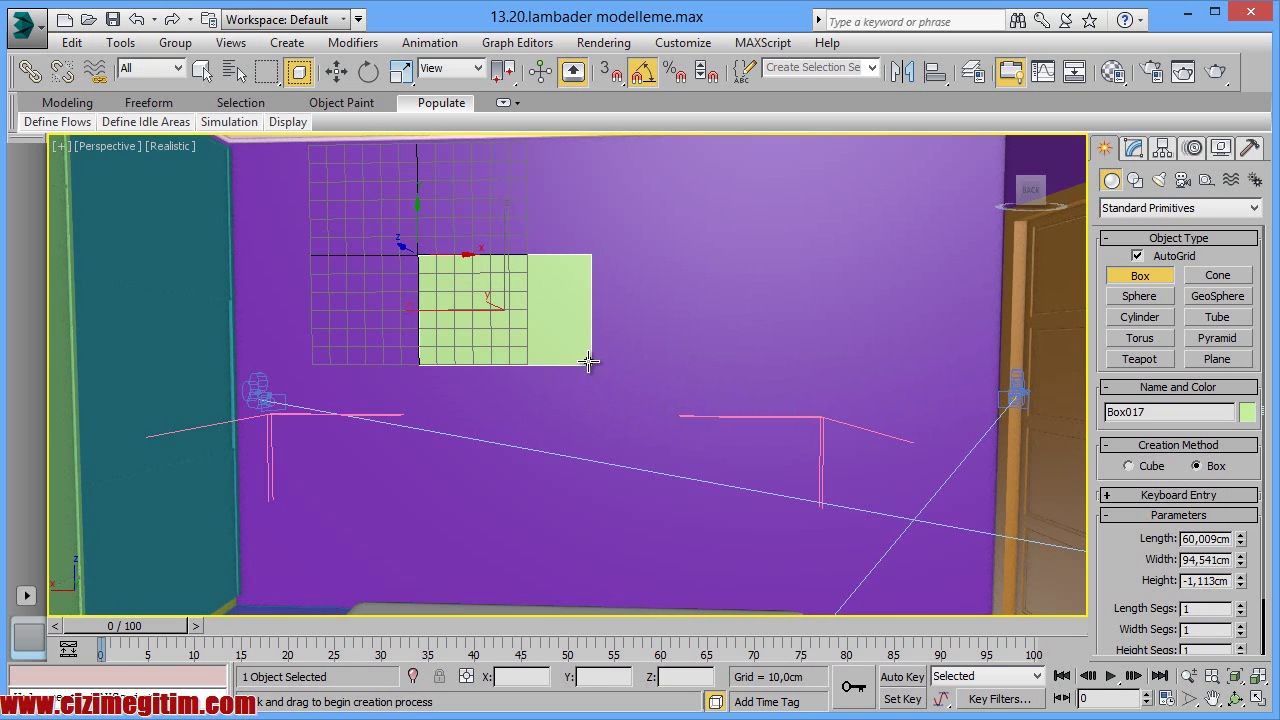
click(588, 374)
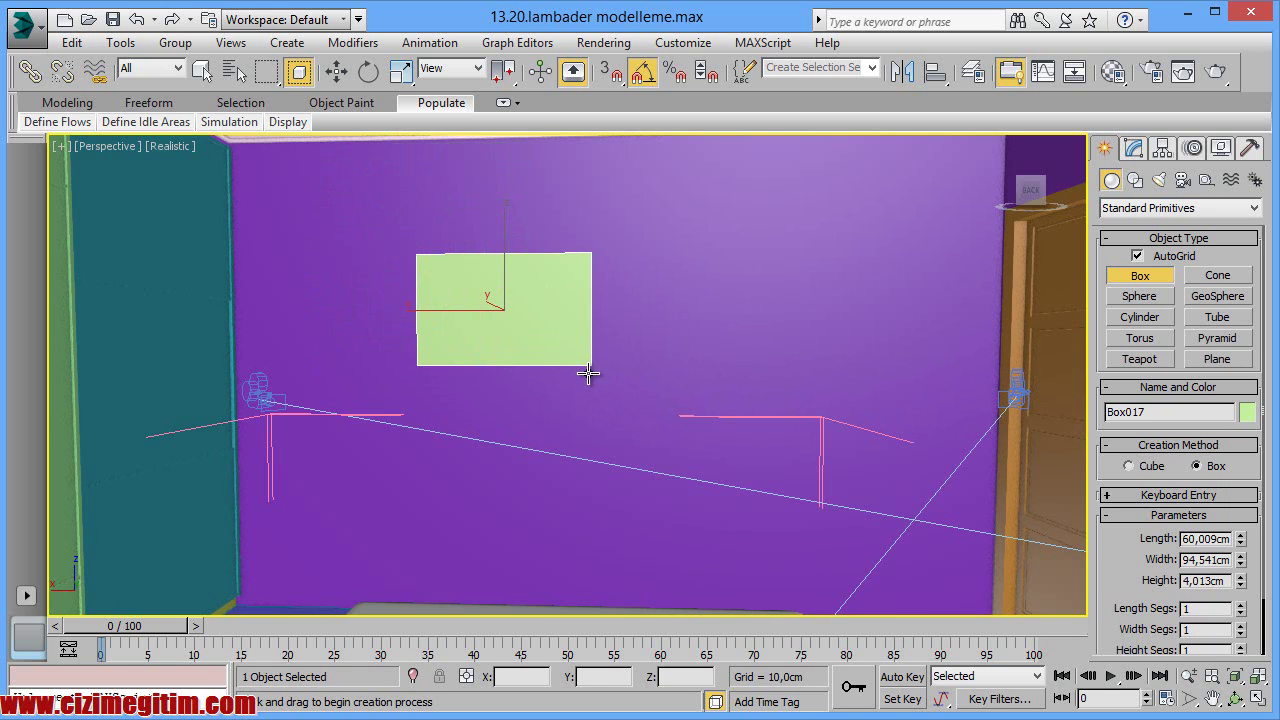
Step: Set the wall panel's Height to 4, Width to 95 and Length to 60 cm
key(r)
click(1134, 150)
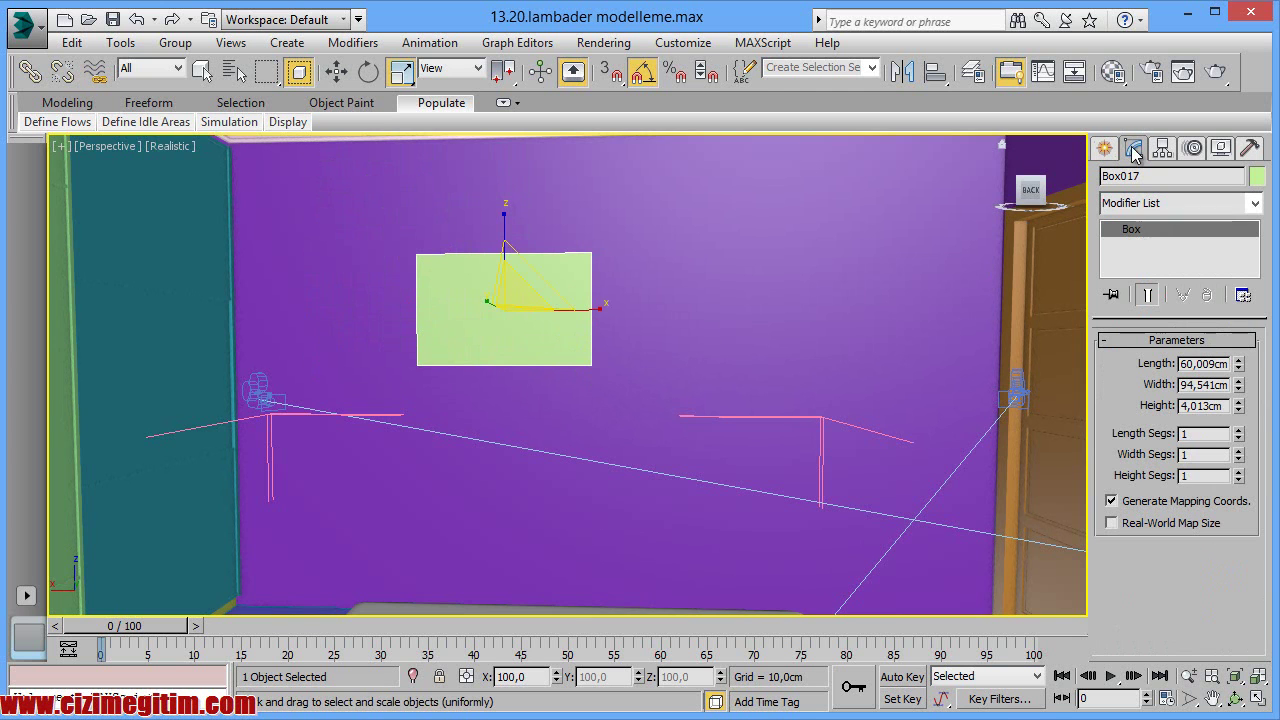
double_click(1220, 408)
text(4)
key(Return)
double_click(1209, 386)
text(9)
double_click(1203, 364)
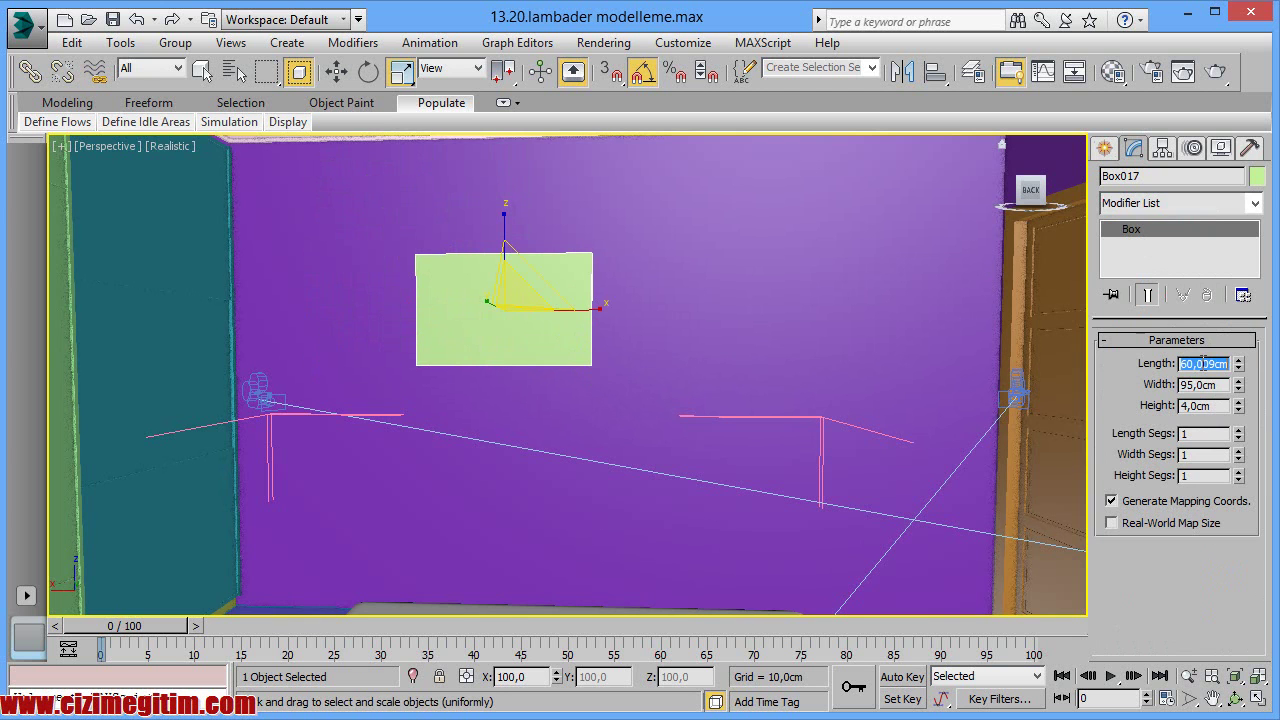
text(60)
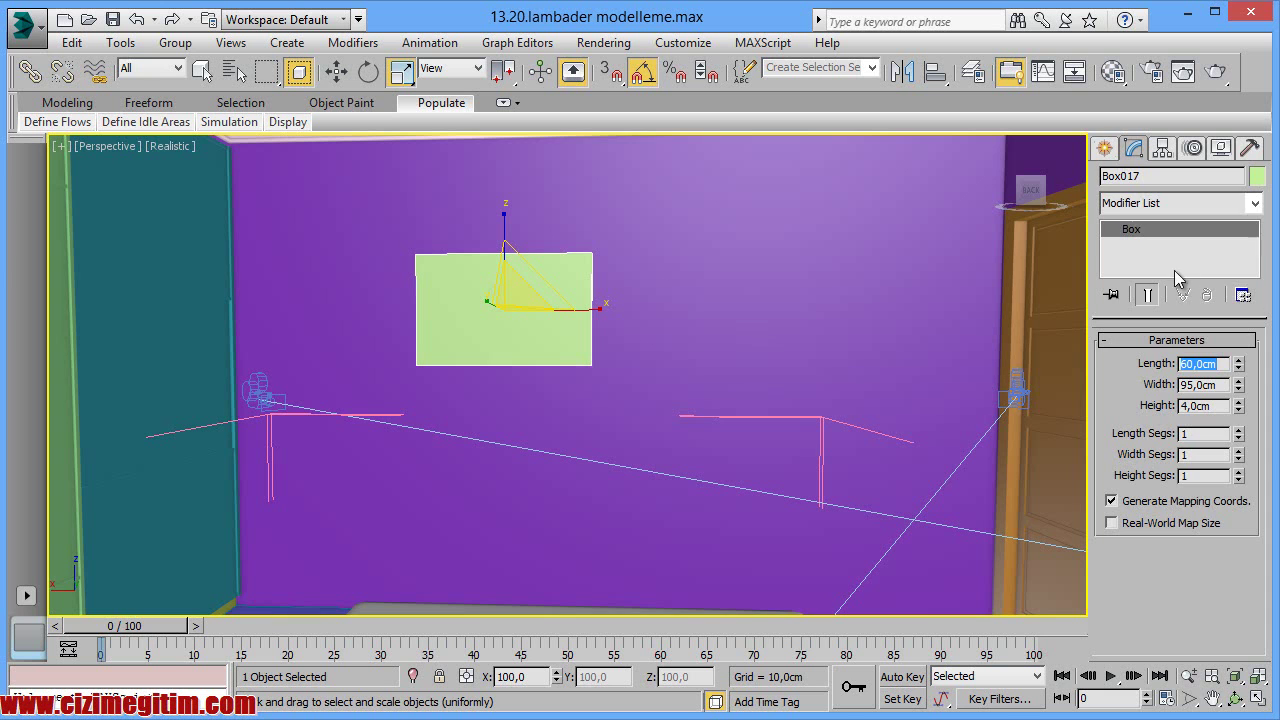
click(1113, 152)
click(1140, 275)
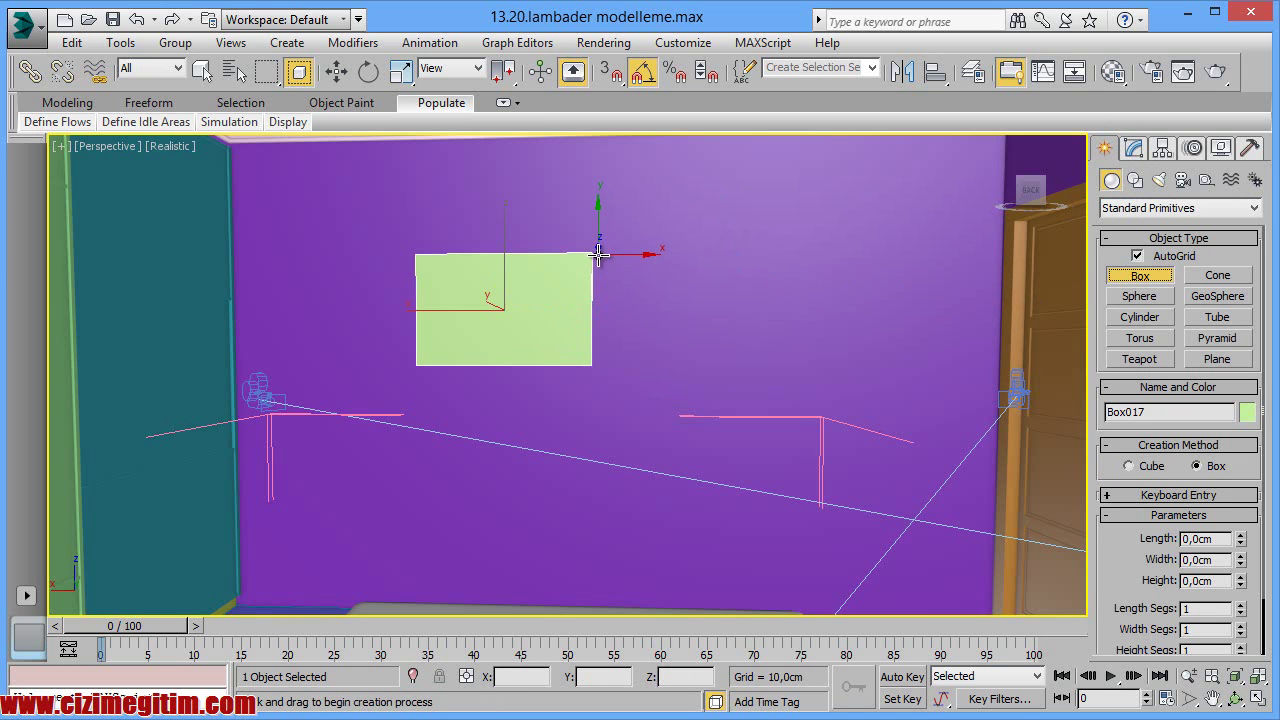
Step: Draw a second, narrower panel (about 59 × 45 cm) beside the first on the wall
drag(598, 255, 681, 366)
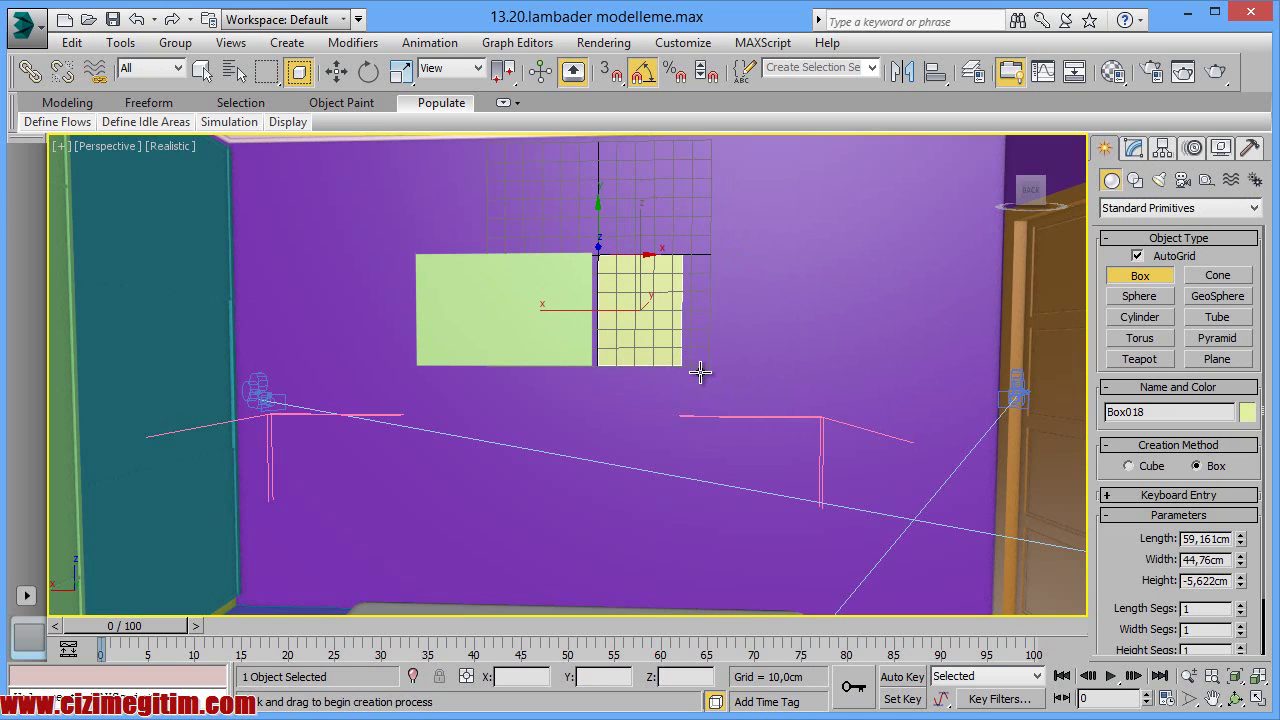
click(680, 364)
key(r)
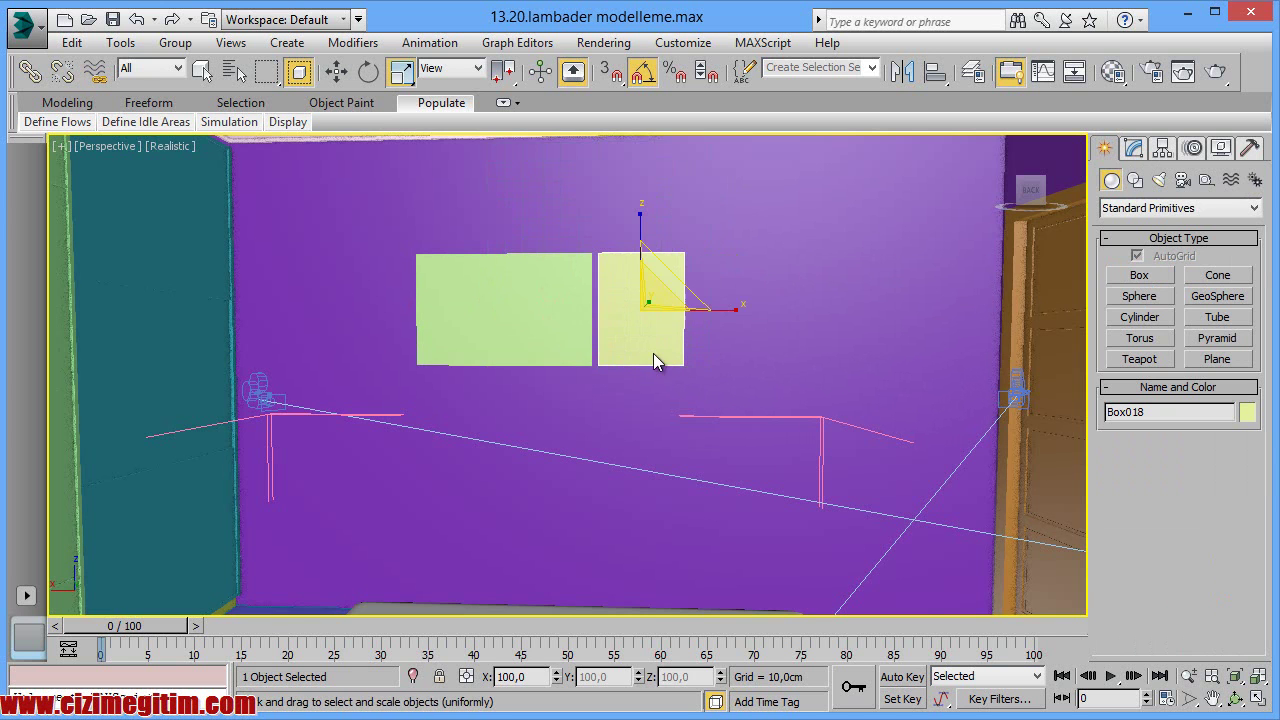
Step: Compare both panels' size parameters in the Modify panel, then switch to Front view
click(561, 332)
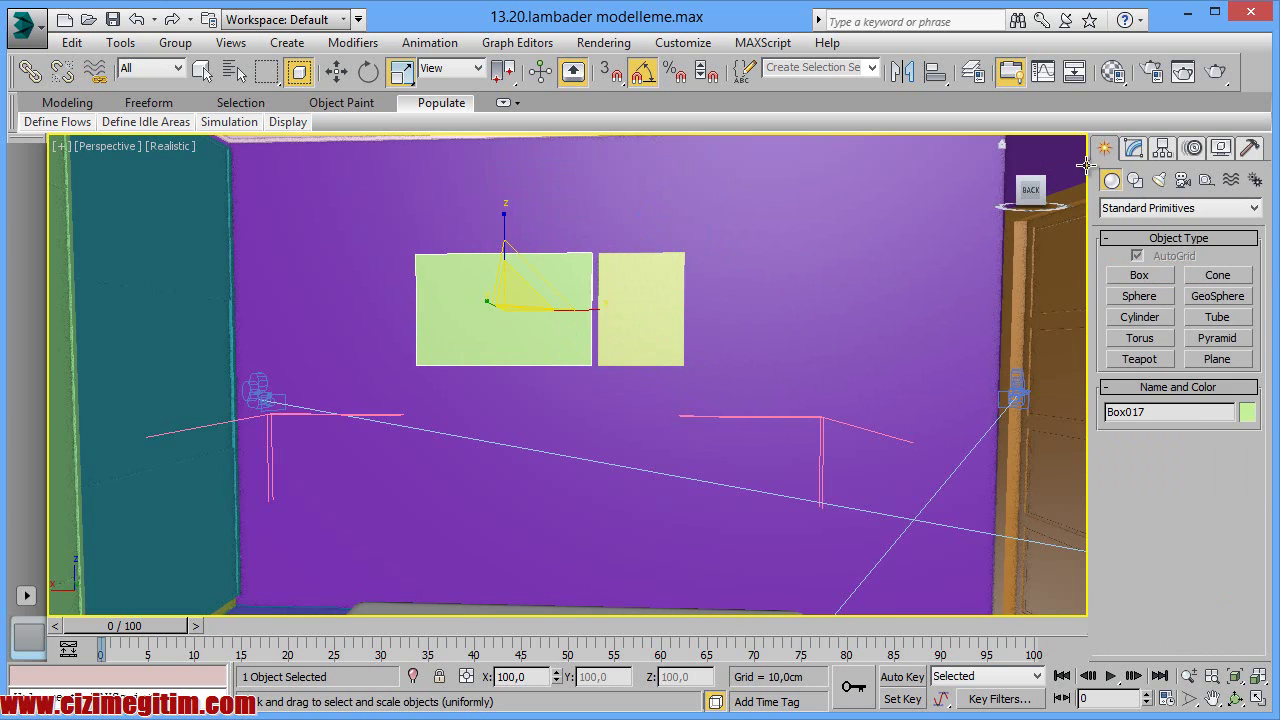
click(1136, 152)
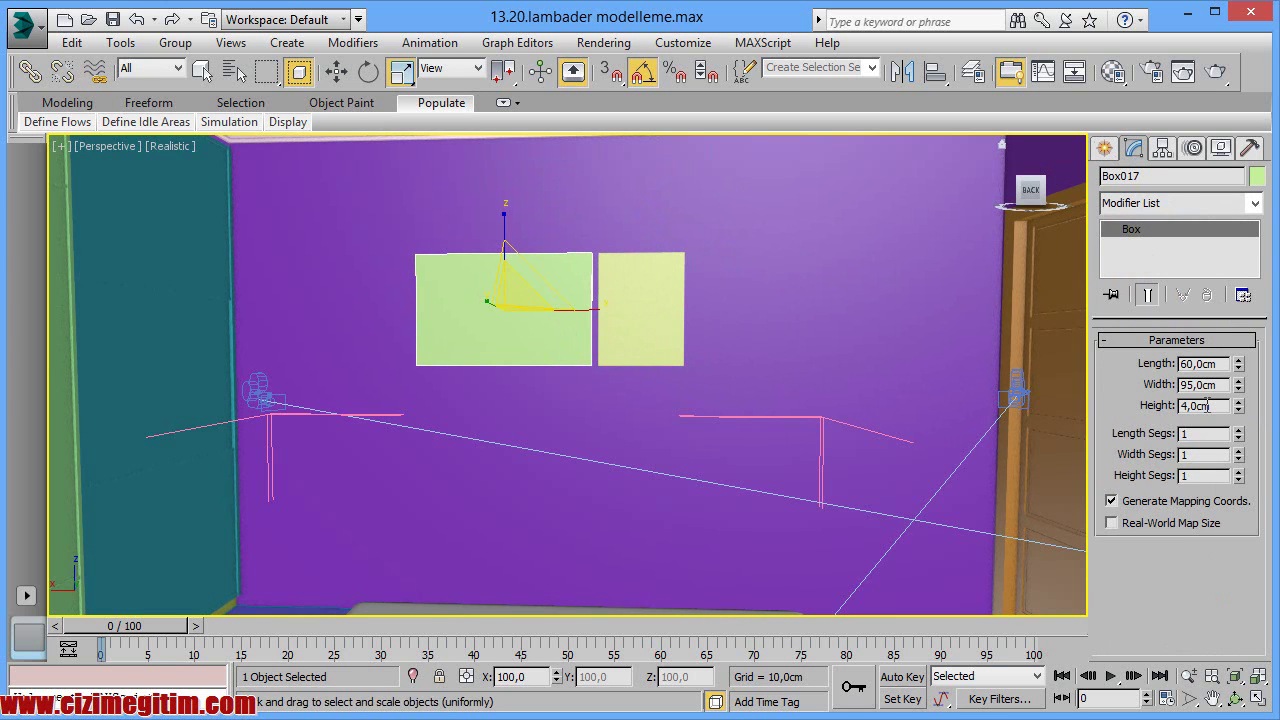
click(630, 316)
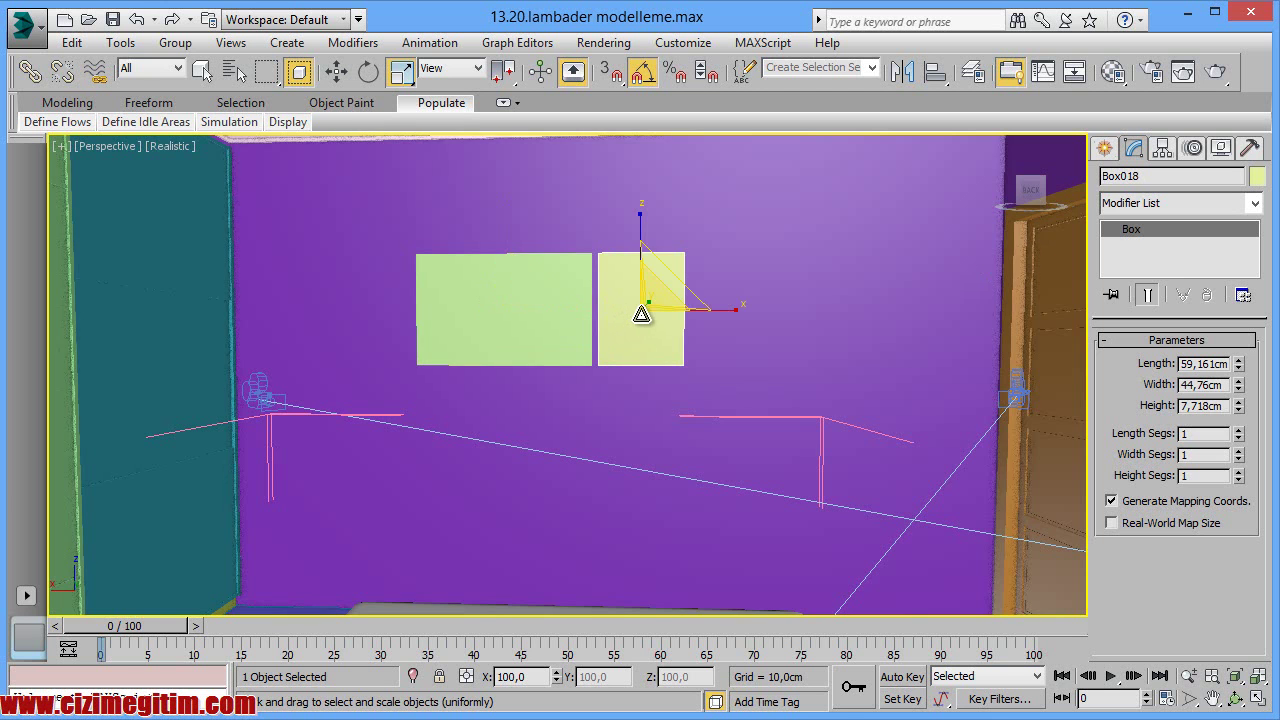
click(568, 306)
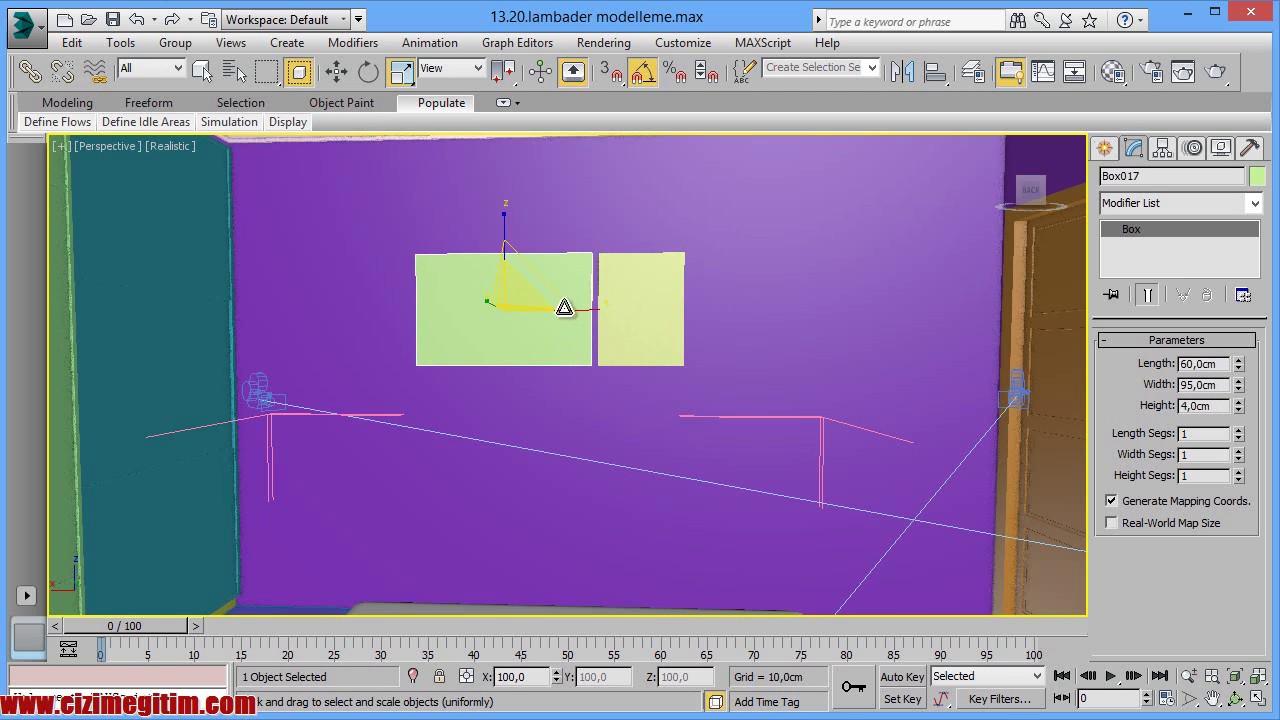
click(659, 306)
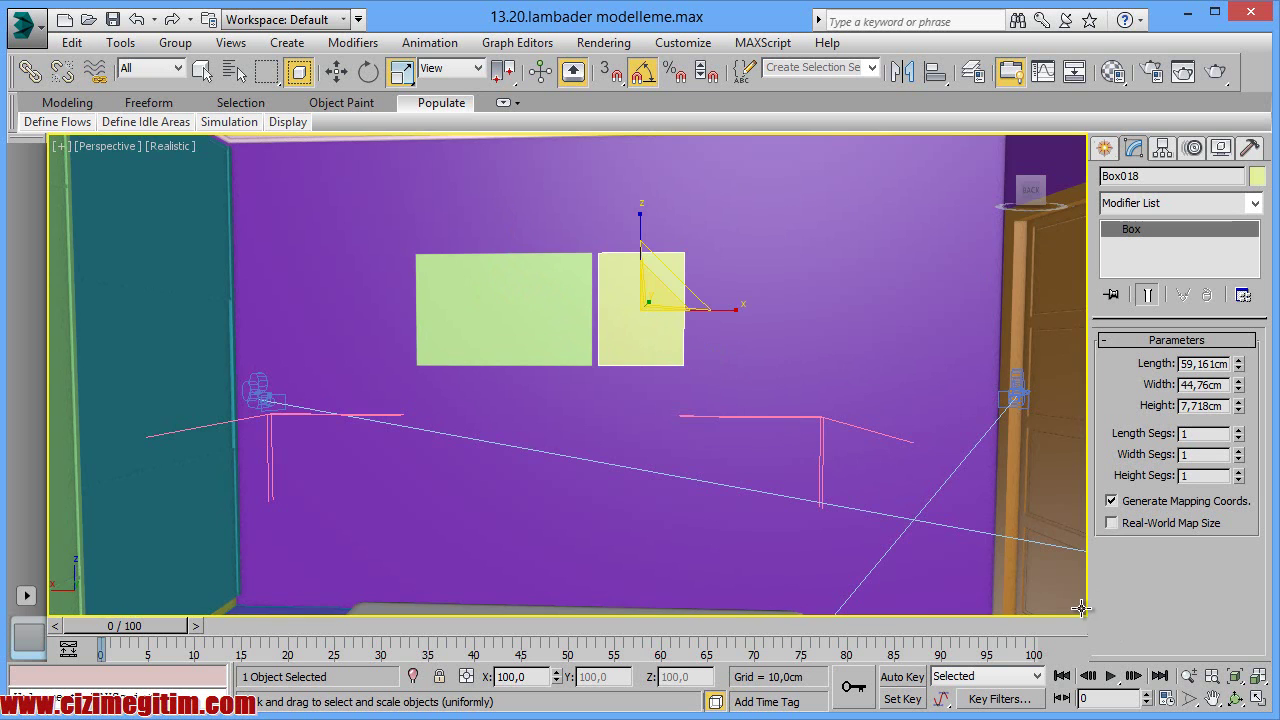
key(f)
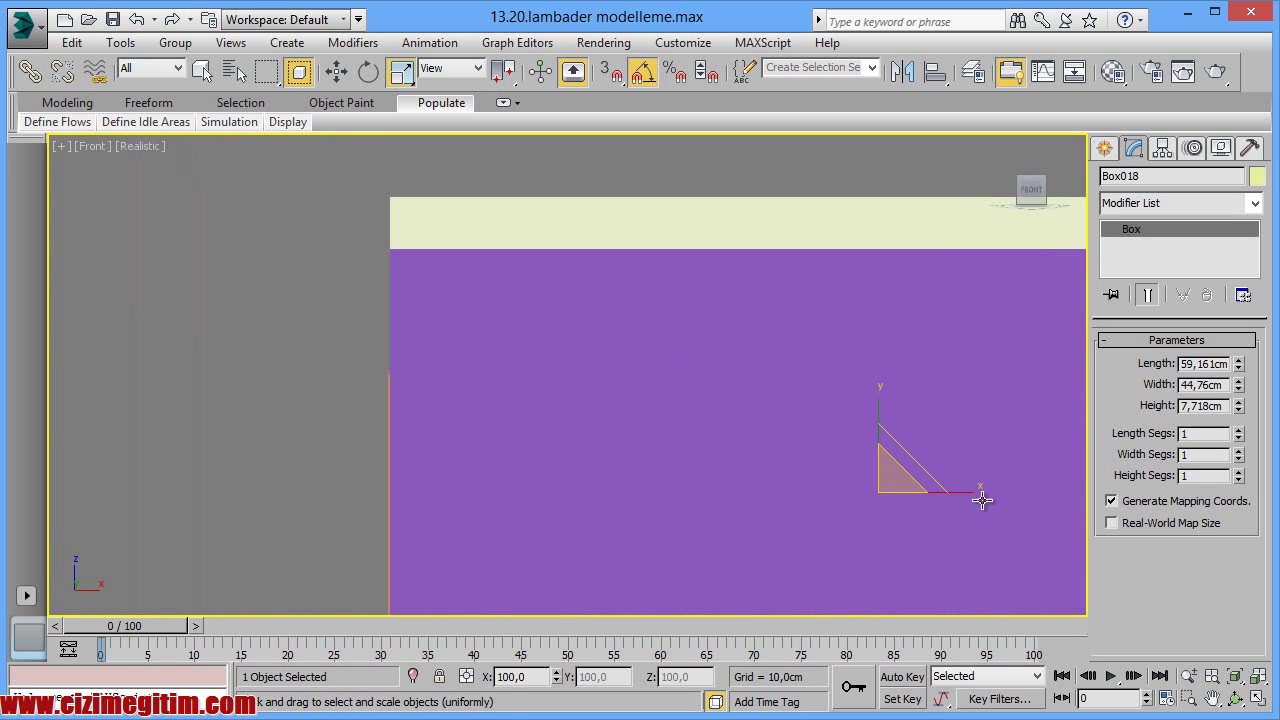
Step: In wireframe, set the narrower panel's Length to 60 and Height to 4 cm
key(F3)
middle_drag(887, 453, 420, 294)
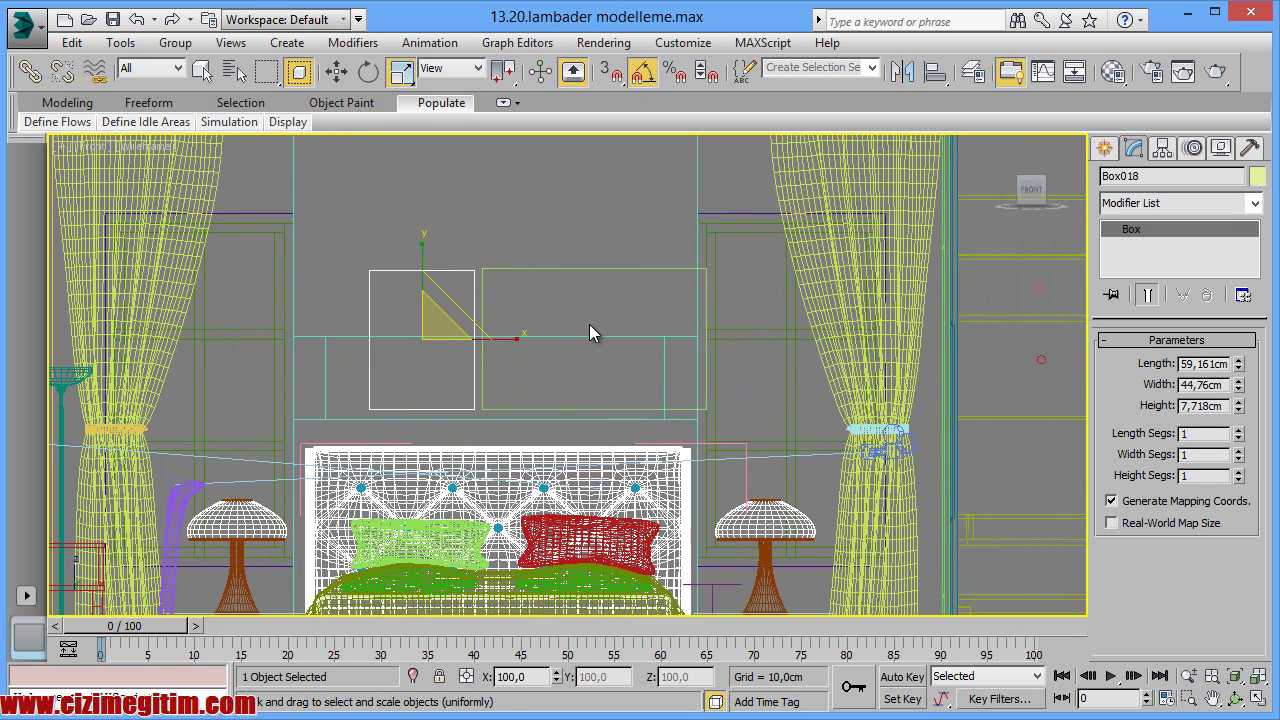
scroll(589, 324, up, 3)
scroll(590, 335, down, 1)
scroll(605, 345, up, 1)
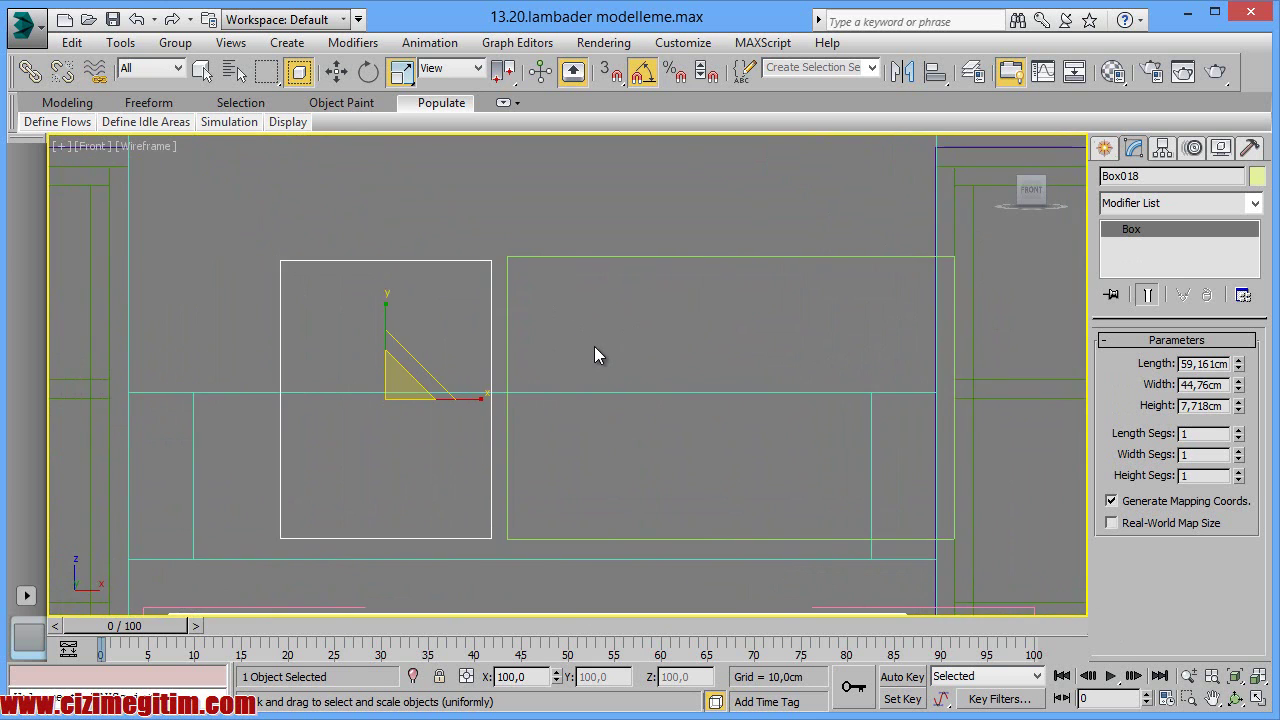
scroll(600, 350, up, 2)
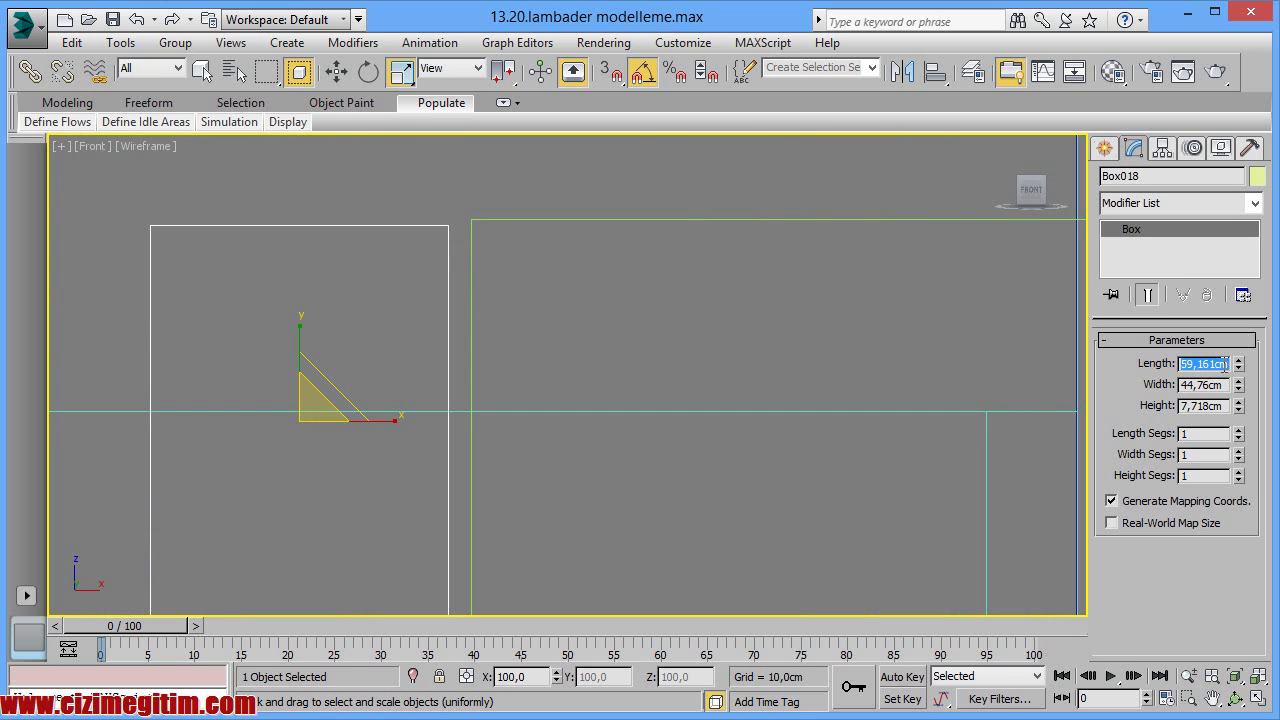
text(65)
key(Return)
middle_drag(607, 258, 556, 342)
click(563, 212)
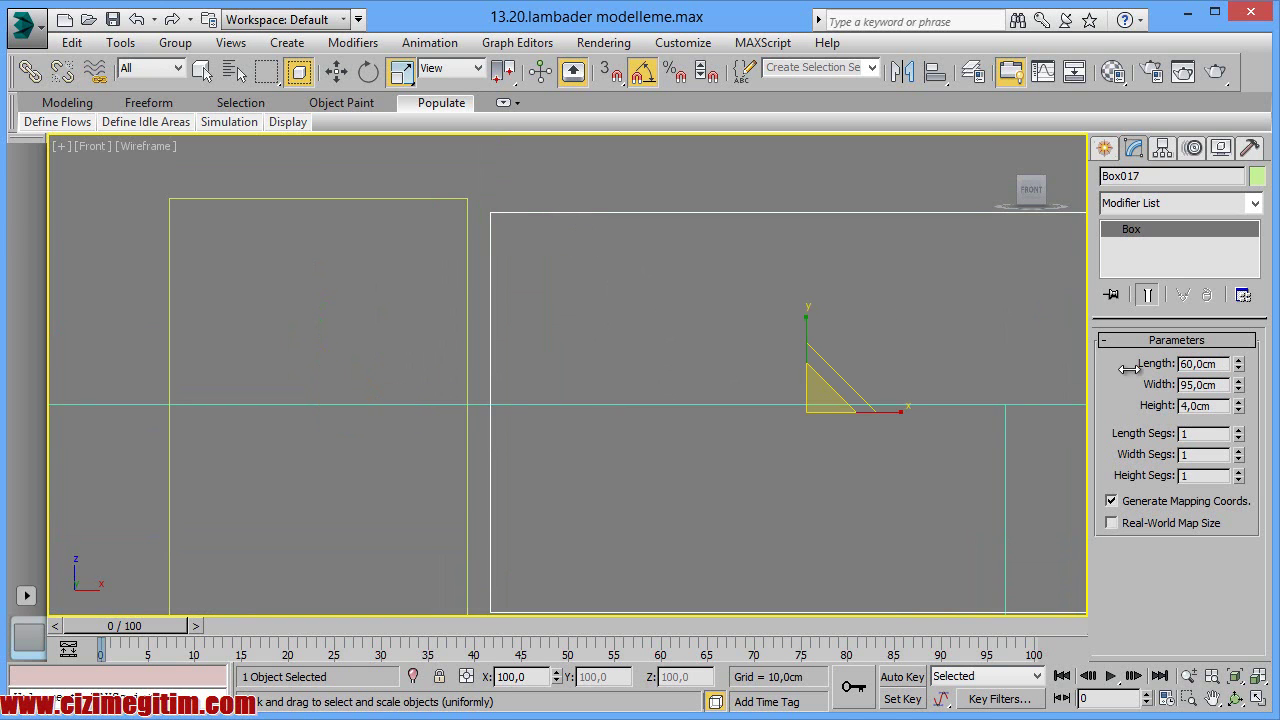
click(386, 203)
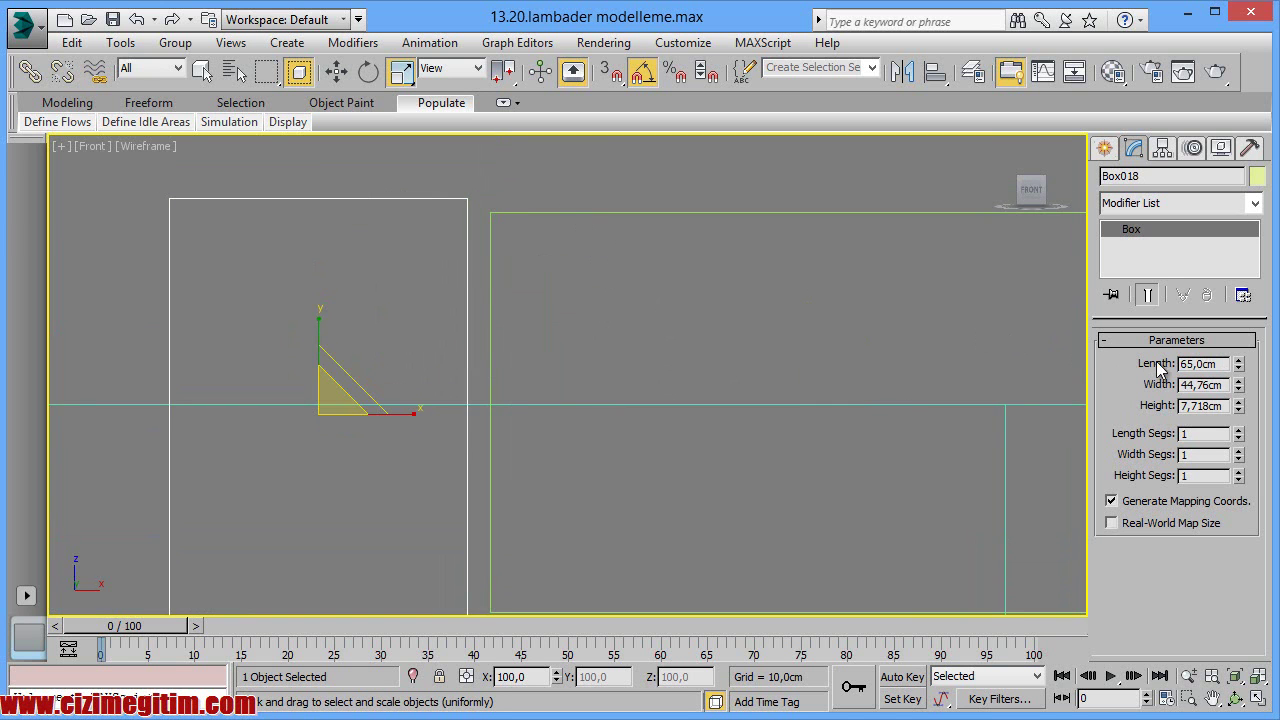
key(Return)
Step: Pan out to show both panels and orbit the front view into a 3D angle
mouse_move(576, 415)
middle_down()
mouse_move(630, 422)
mouse_move(626, 383)
middle_up()
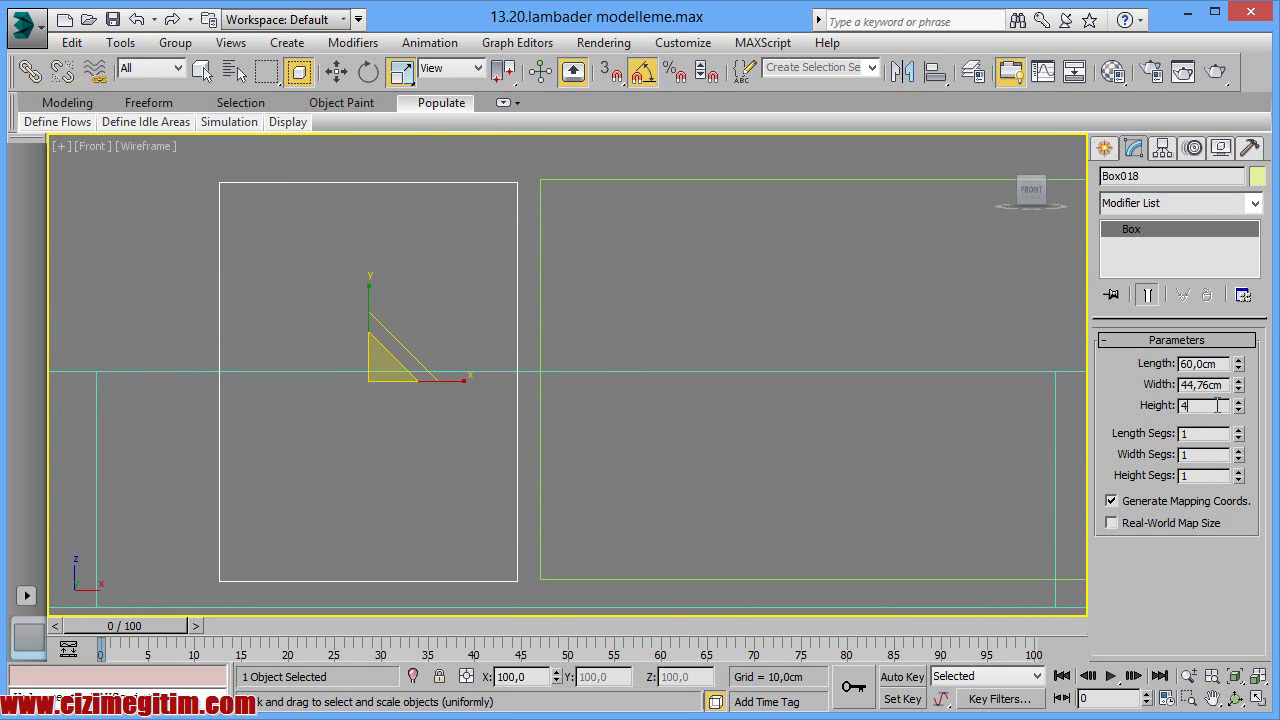
middle_drag(825, 440, 643, 428)
scroll(643, 428, down, 2)
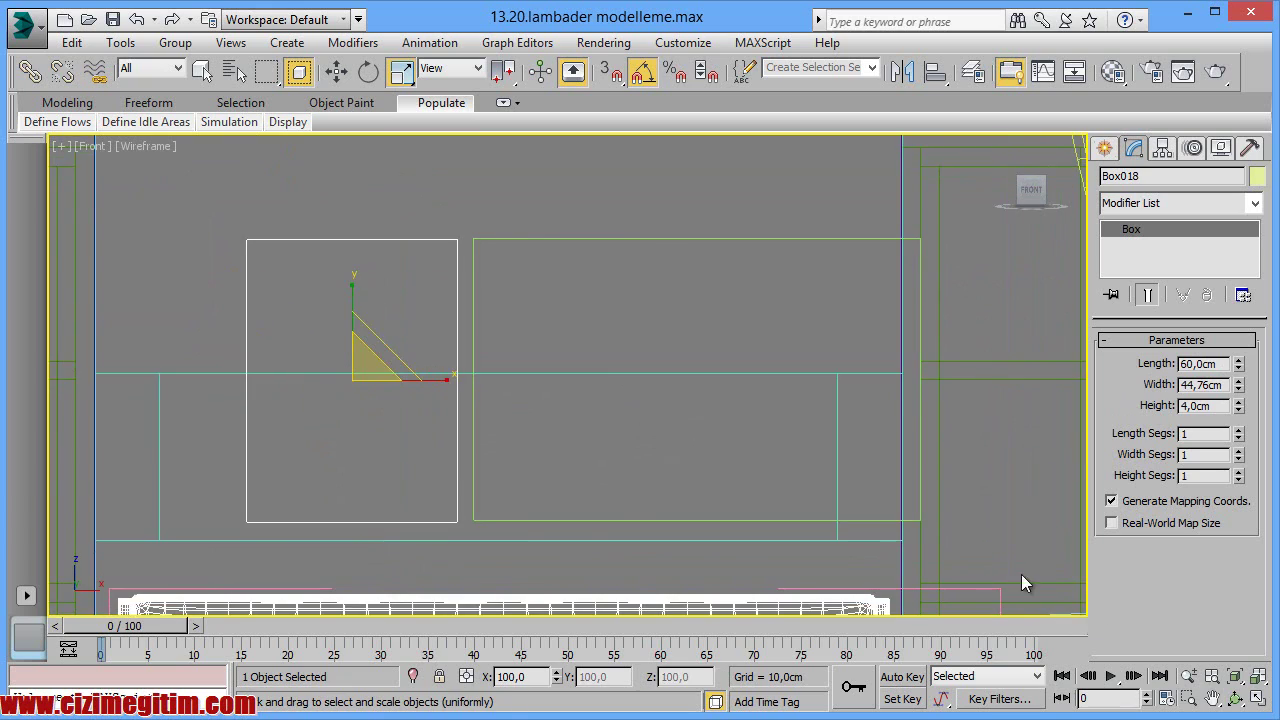
click(1236, 698)
mouse_move(700, 468)
mouse_down()
mouse_move(329, 500)
mouse_move(357, 514)
mouse_move(545, 400)
mouse_move(443, 420)
mouse_move(560, 453)
mouse_move(503, 463)
mouse_move(543, 400)
mouse_move(555, 425)
mouse_move(351, 454)
mouse_move(654, 417)
mouse_up()
scroll(479, 425, up, 3)
scroll(466, 406, up, 2)
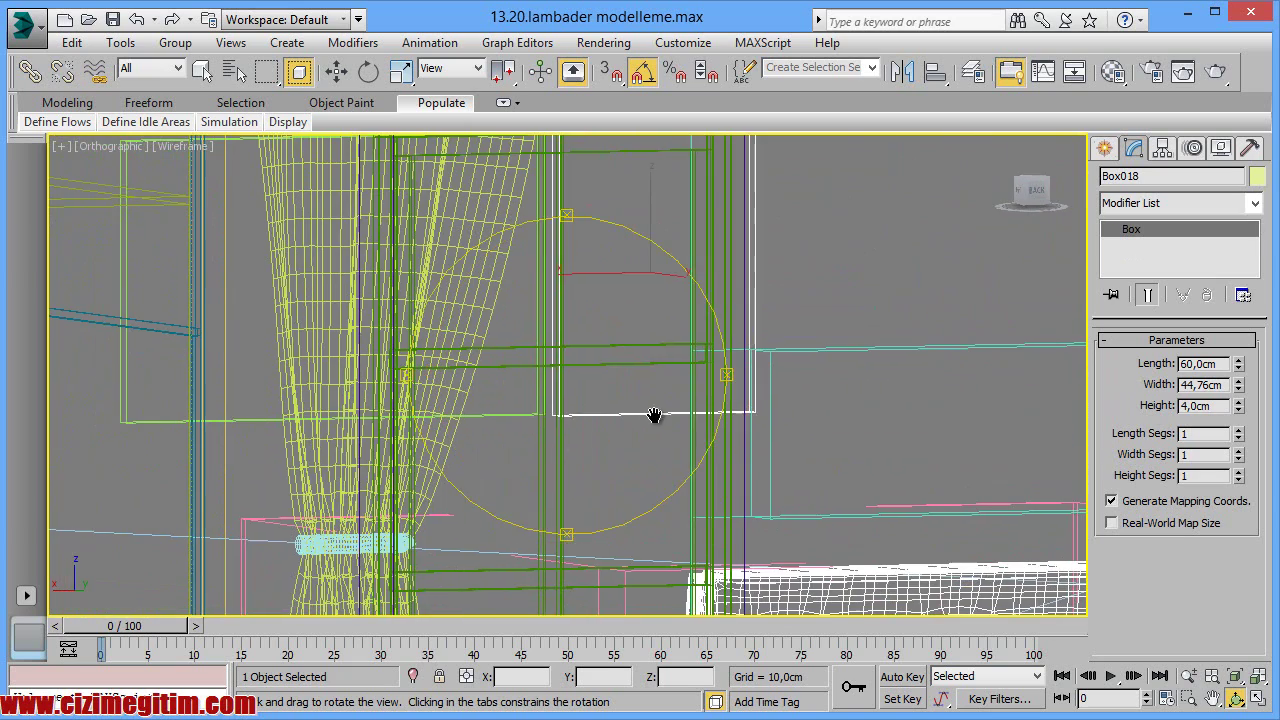
Step: From Camera002, switch to free perspective and orbit up toward the panels with realistic shading
key(r)
key(c)
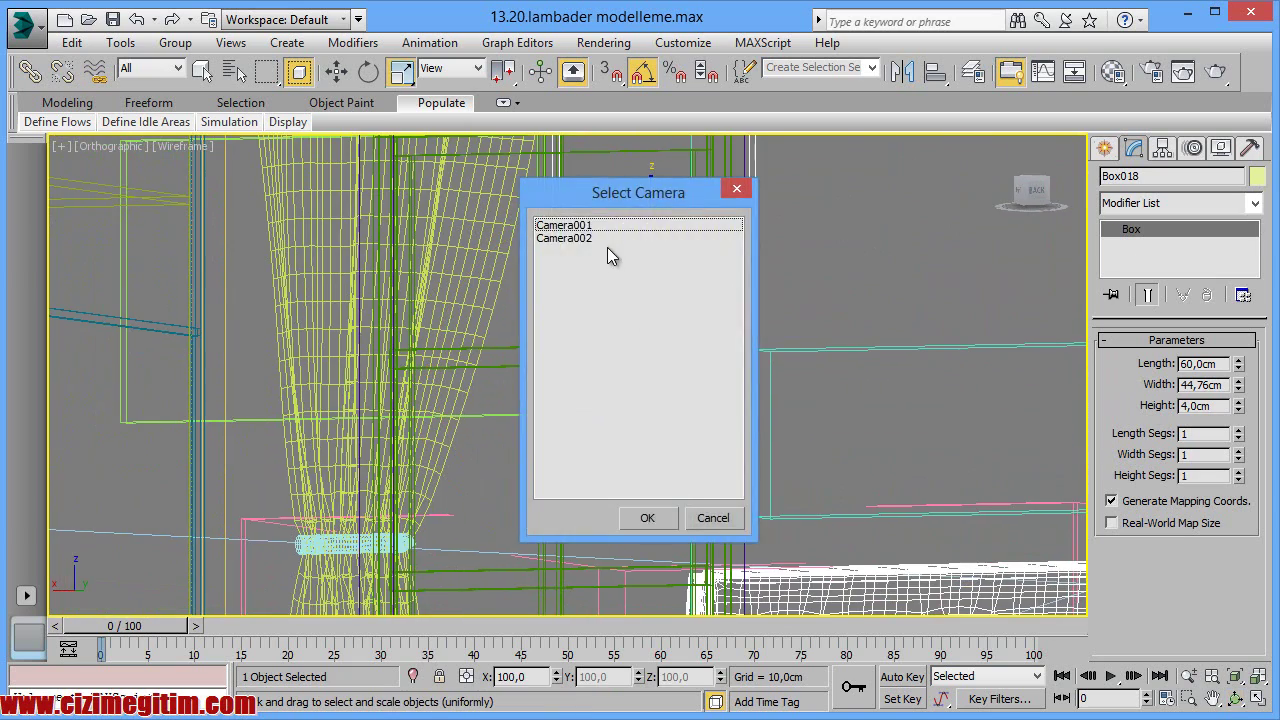
double_click(607, 247)
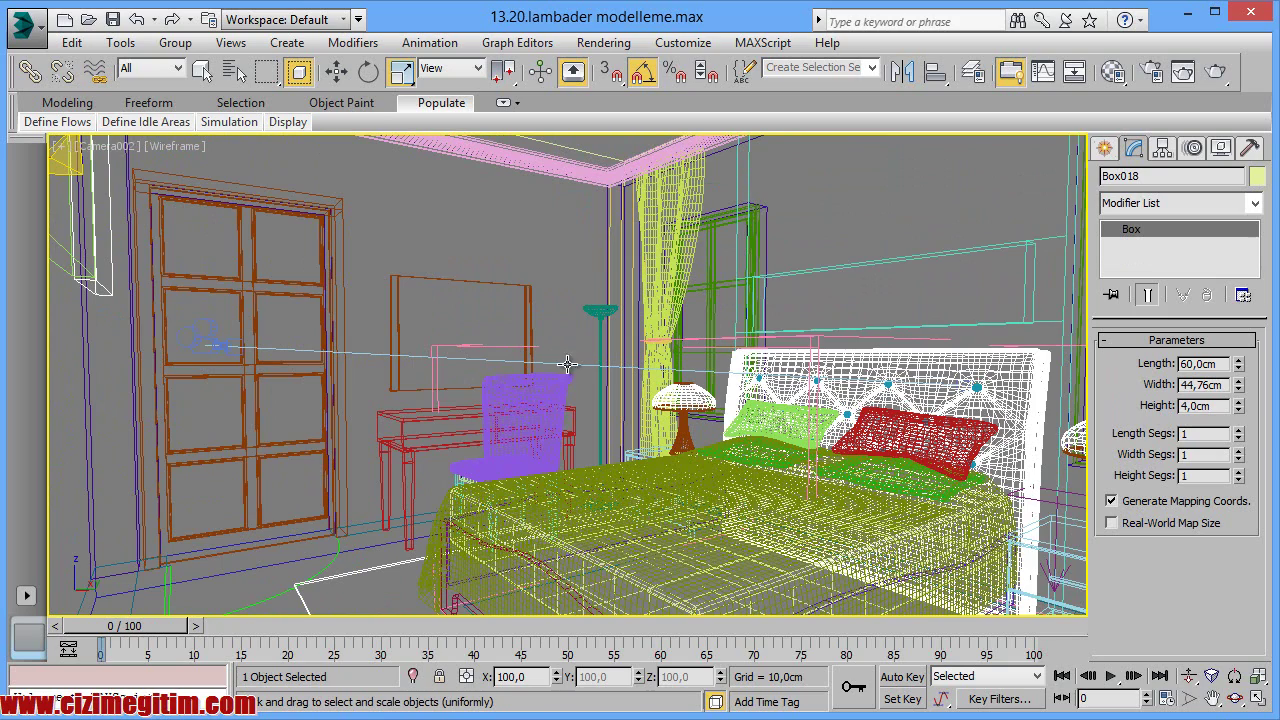
key(p)
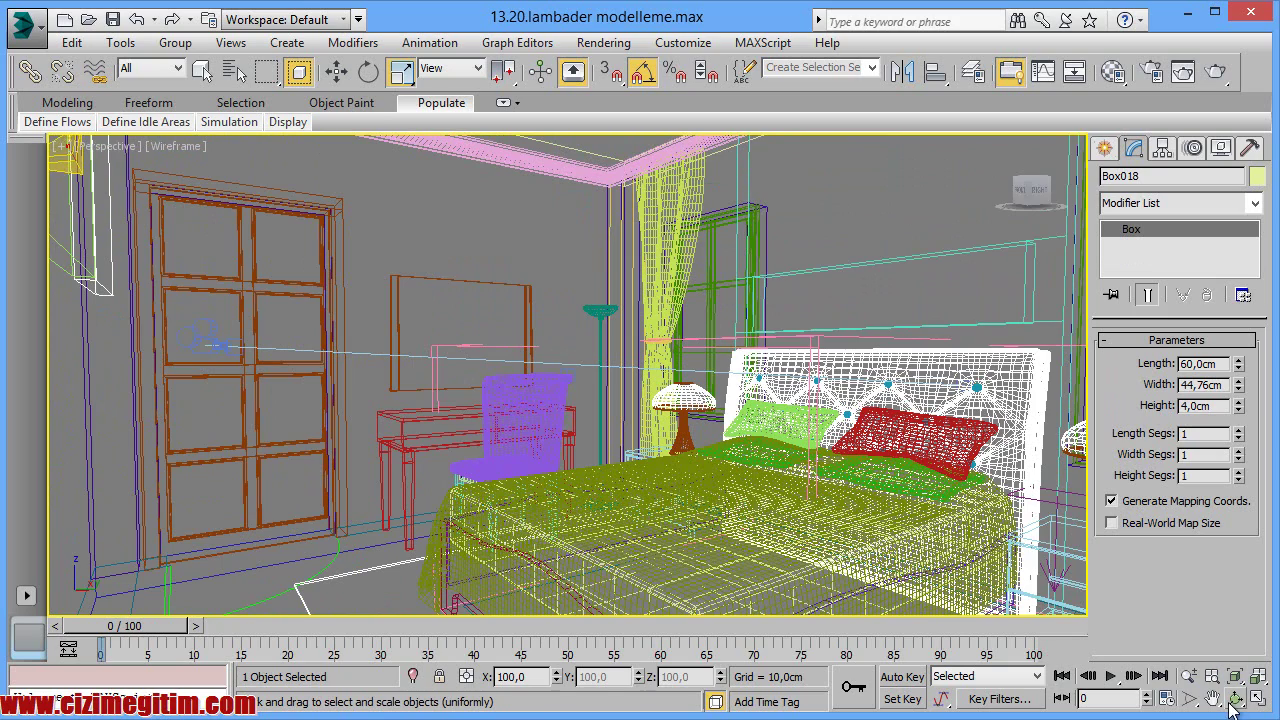
click(1236, 698)
mouse_move(586, 448)
mouse_down()
mouse_move(400, 449)
mouse_move(450, 449)
mouse_move(412, 437)
mouse_move(663, 460)
mouse_up()
mouse_move(586, 443)
mouse_down()
mouse_move(569, 477)
mouse_move(541, 480)
mouse_move(523, 443)
mouse_move(509, 451)
mouse_move(541, 455)
mouse_move(543, 480)
mouse_up()
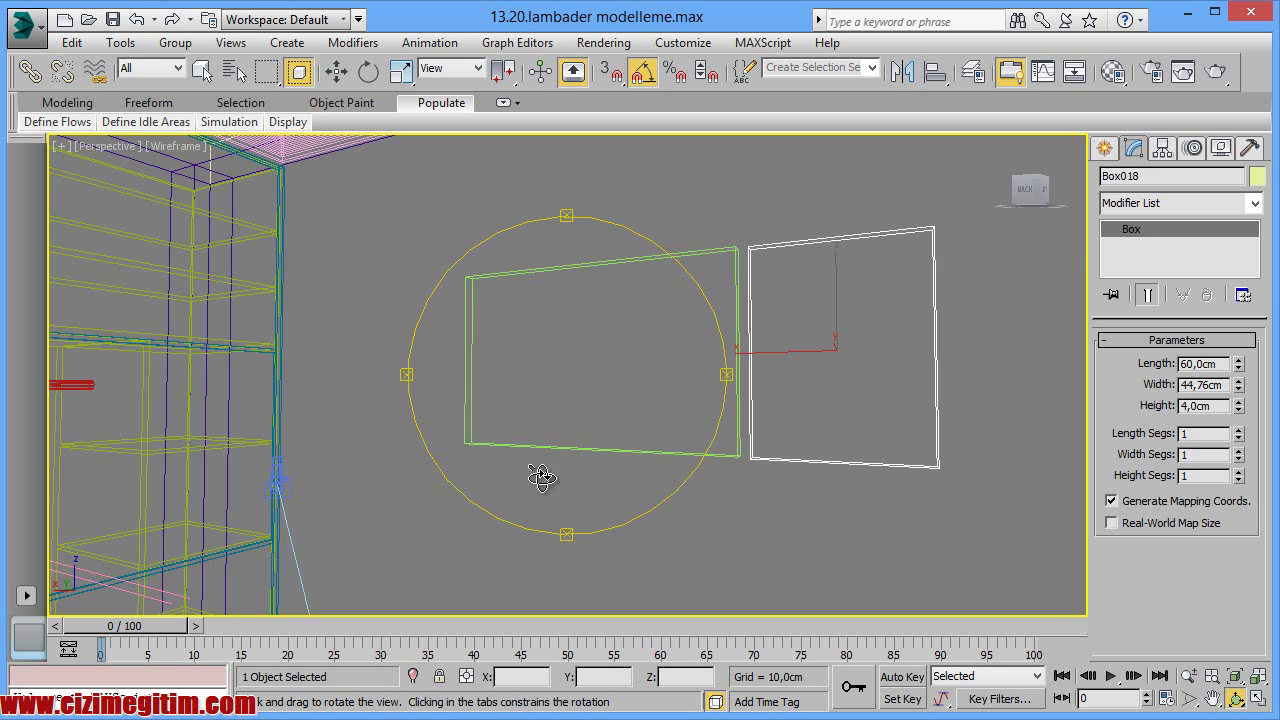
key(F3)
key(r)
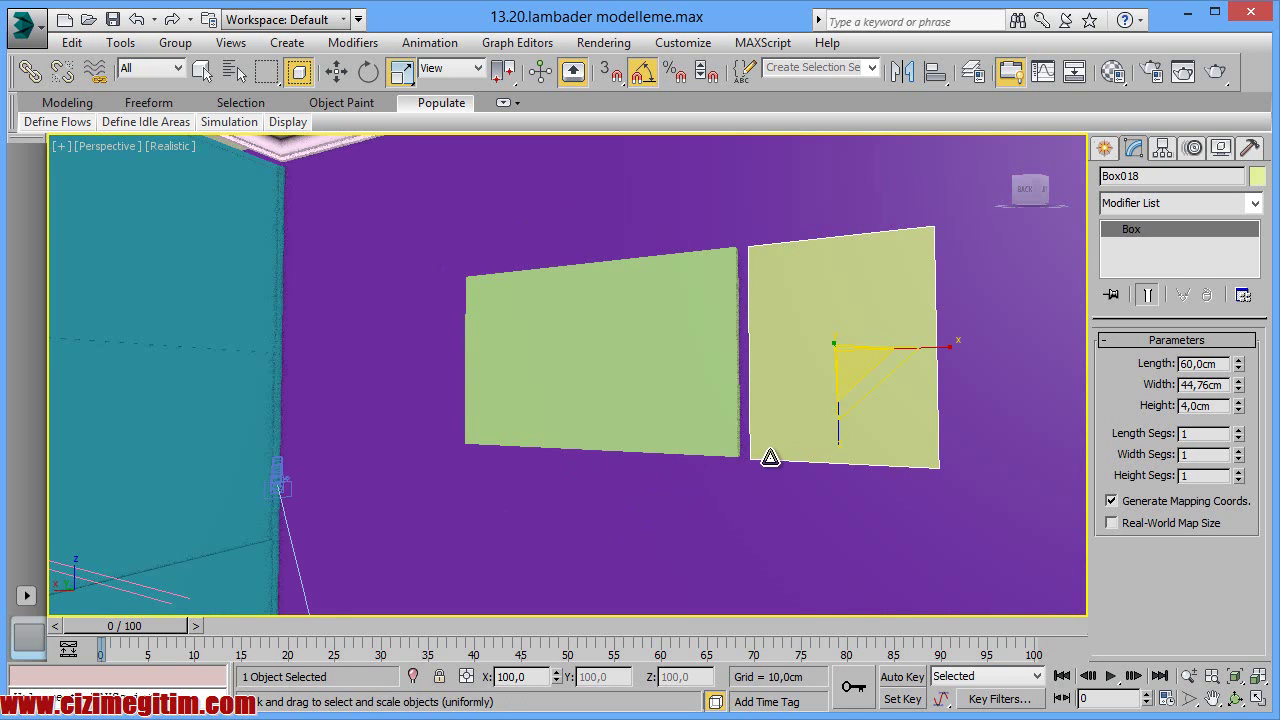
Step: Convert the narrower panel to an Editable Poly and orbit to an angled view
right_click(826, 360)
mouse_move(860, 556)
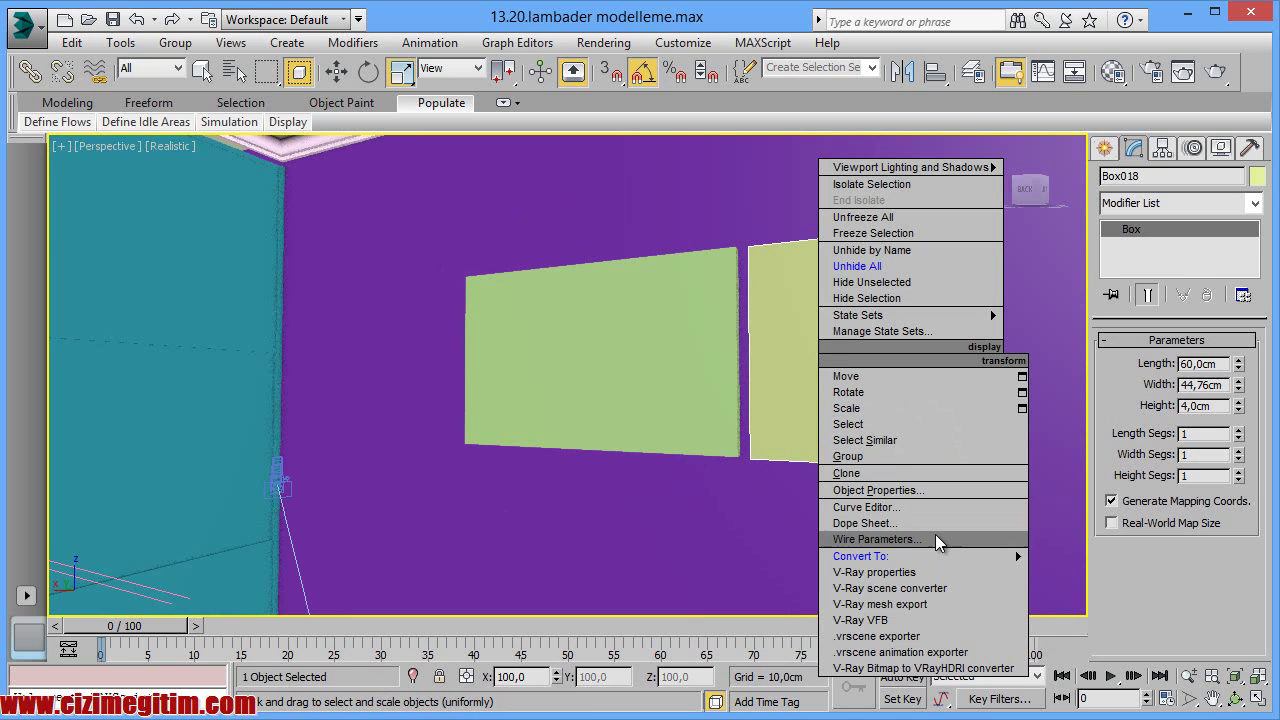
click(1085, 572)
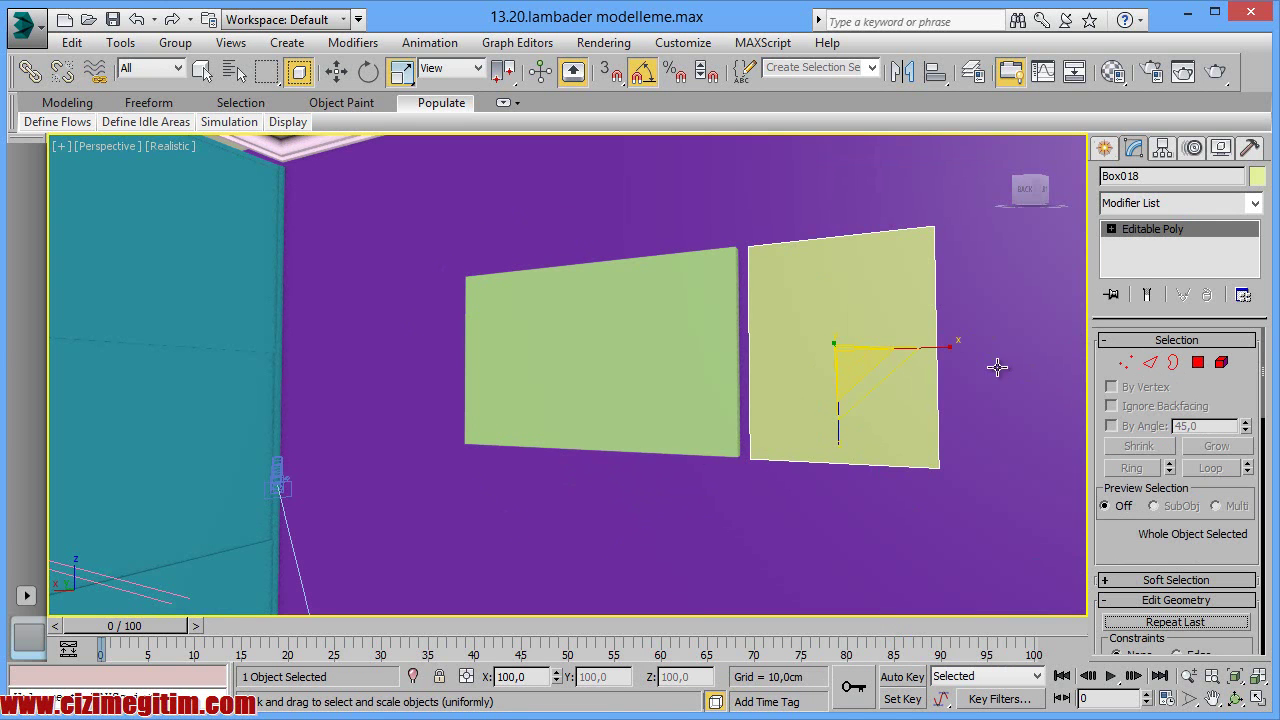
click(1236, 698)
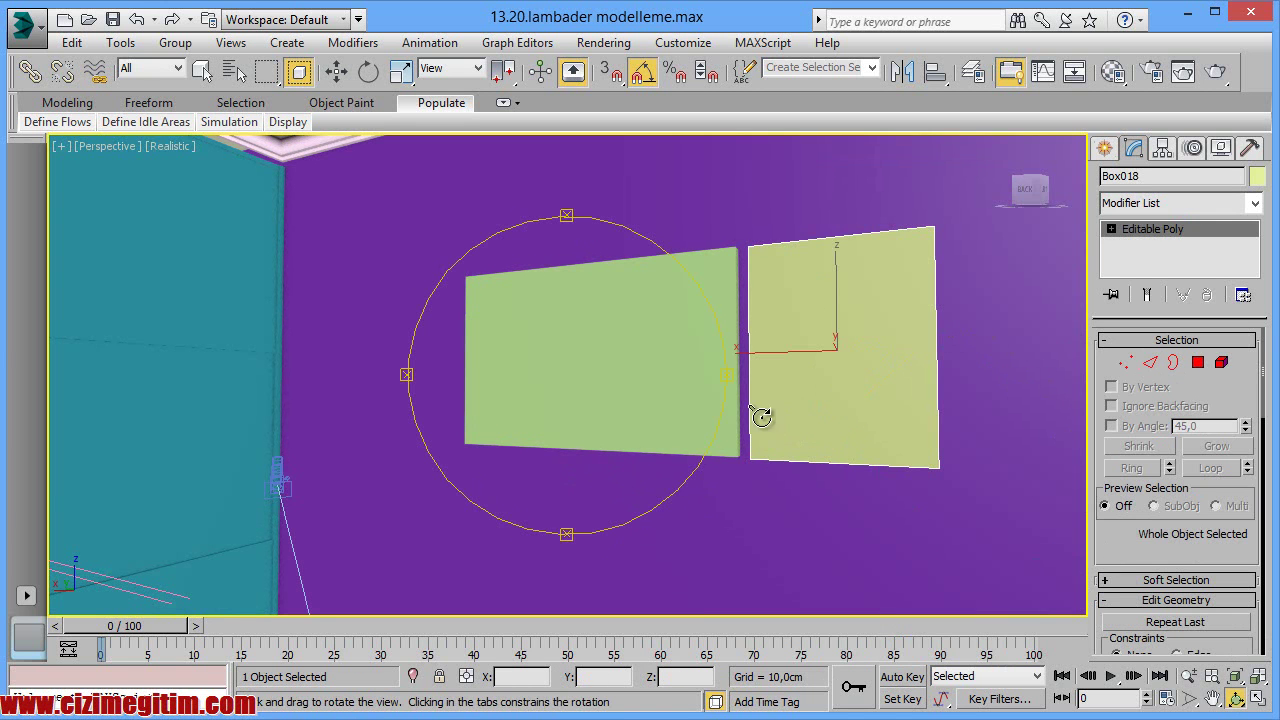
drag(757, 417, 726, 418)
mouse_move(728, 372)
mouse_down()
mouse_move(672, 300)
mouse_move(700, 323)
mouse_move(714, 309)
mouse_up()
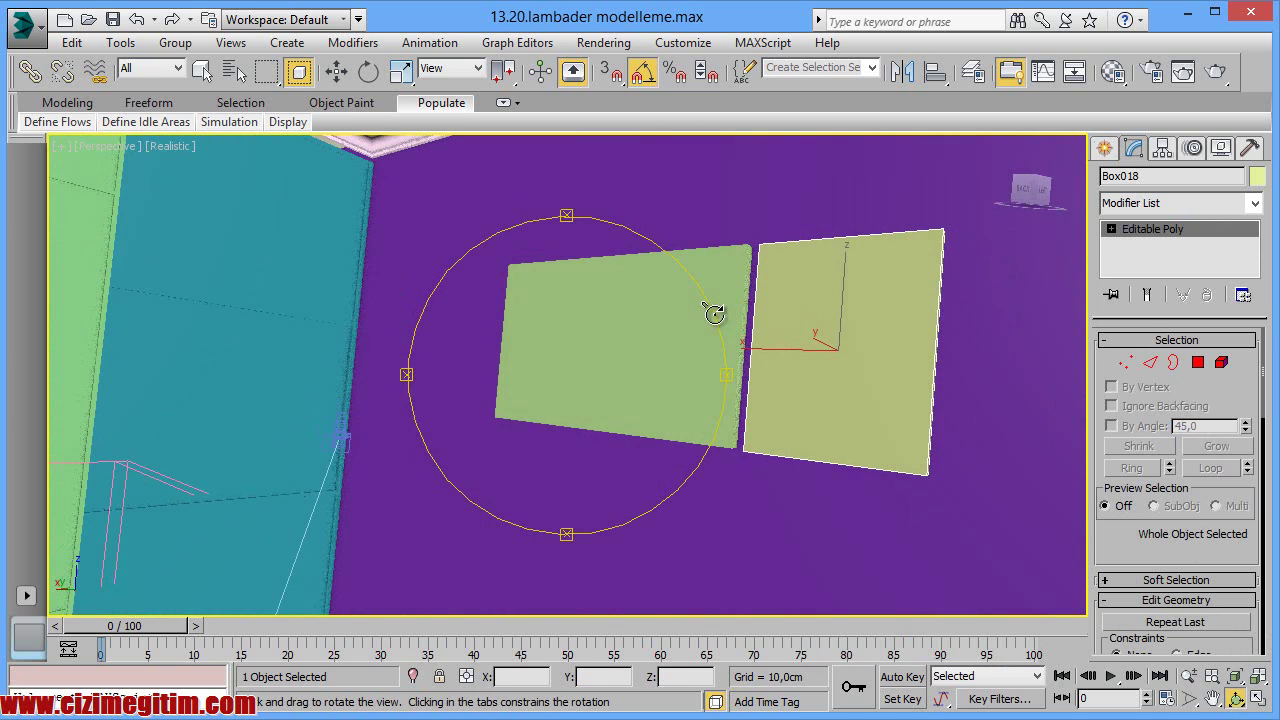
key(r)
Step: Select the panel's front polygon and inset it by 2 cm
click(1198, 363)
click(836, 326)
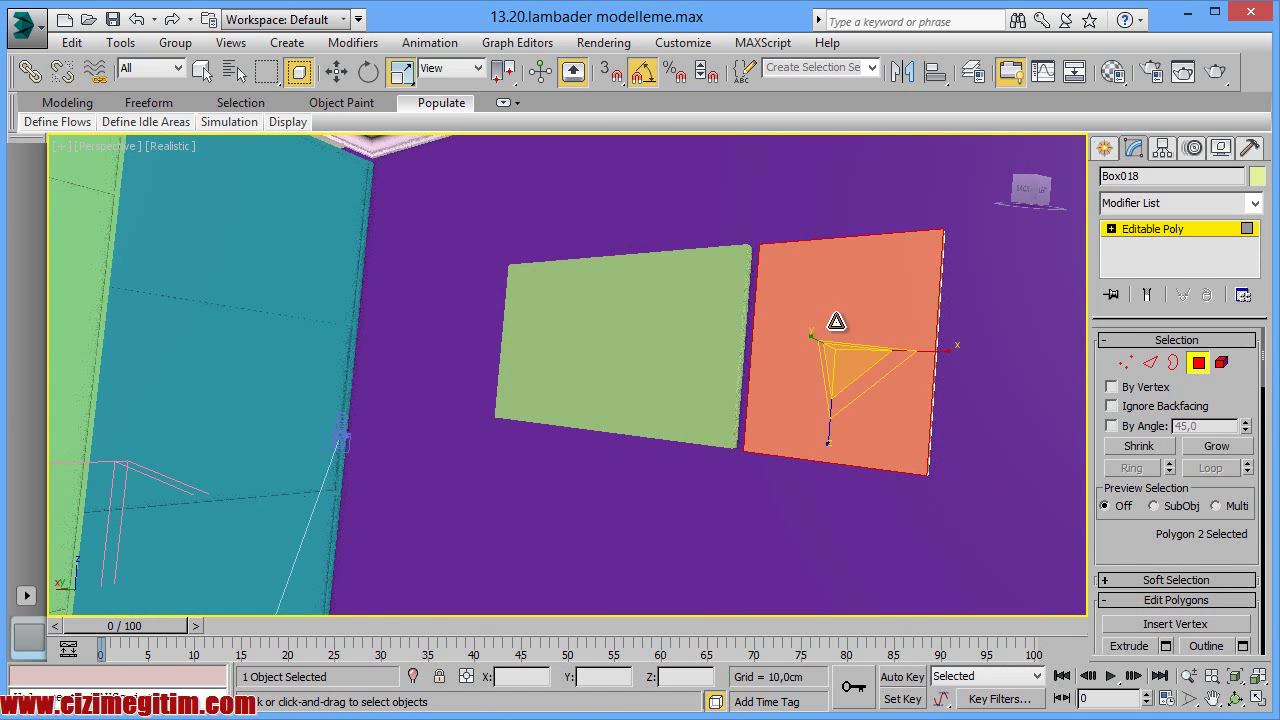
scroll(1175, 541, down, 2)
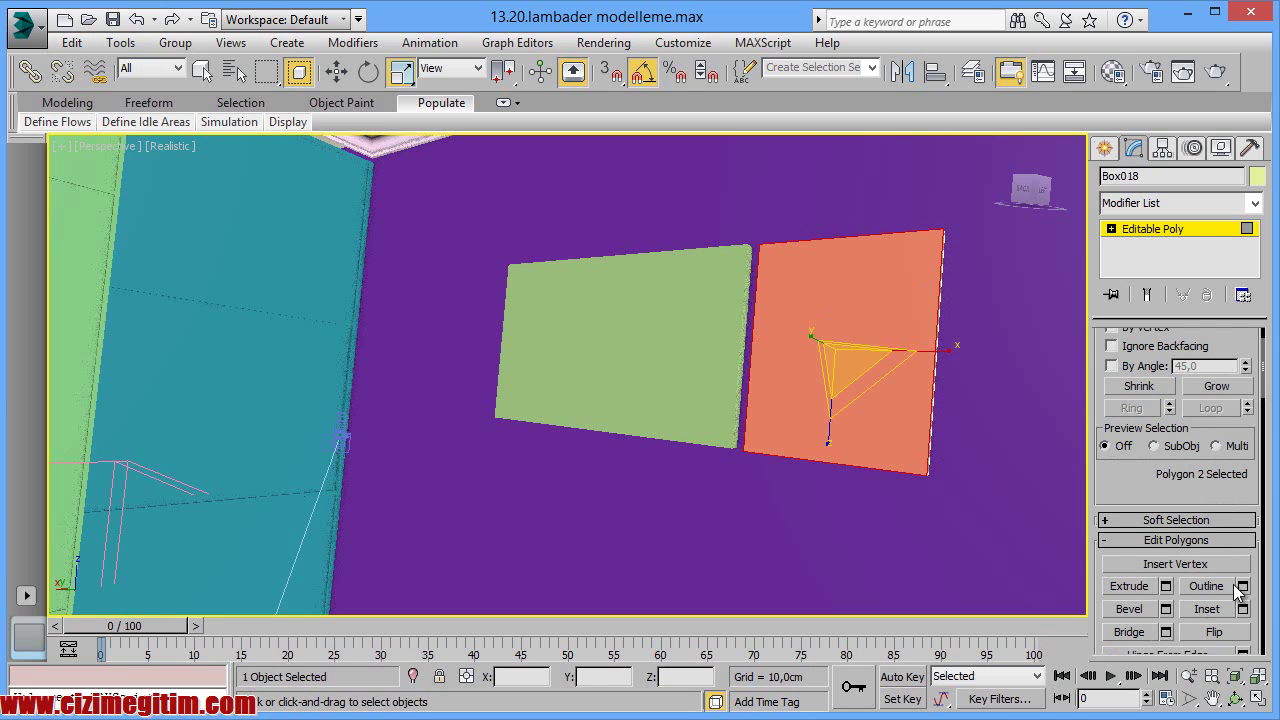
scroll(1198, 472, up, 1)
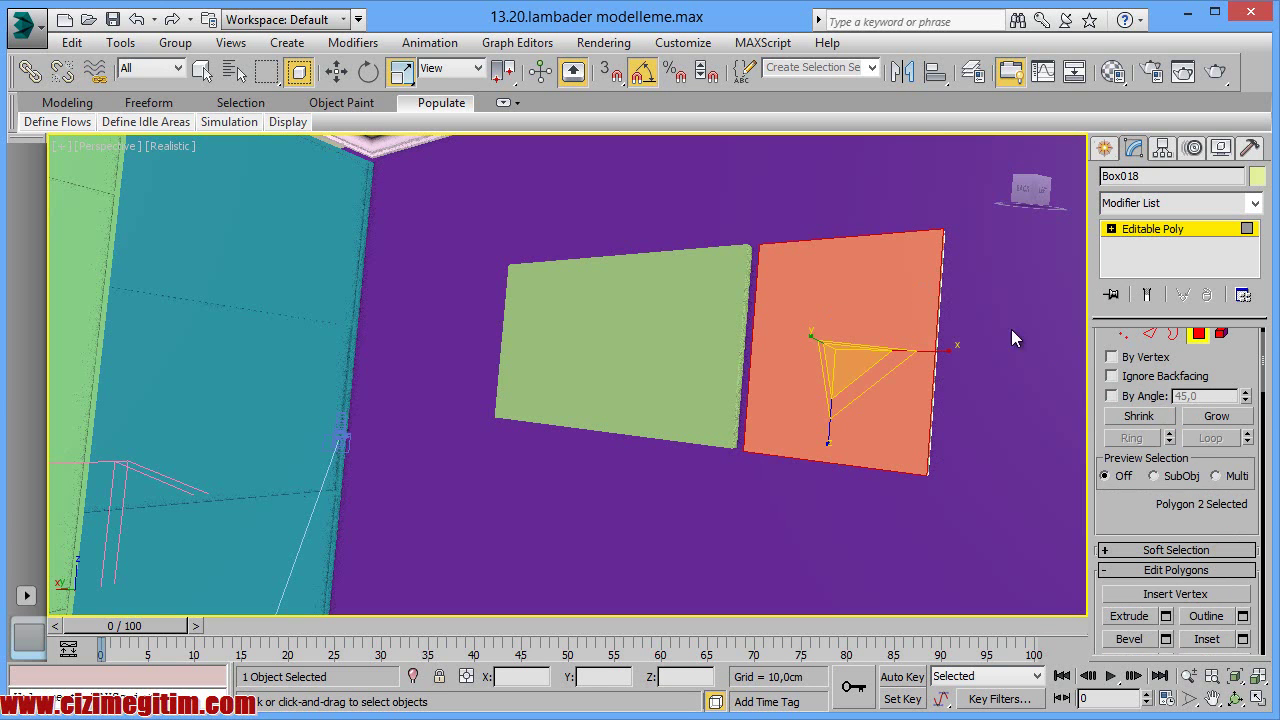
click(1242, 638)
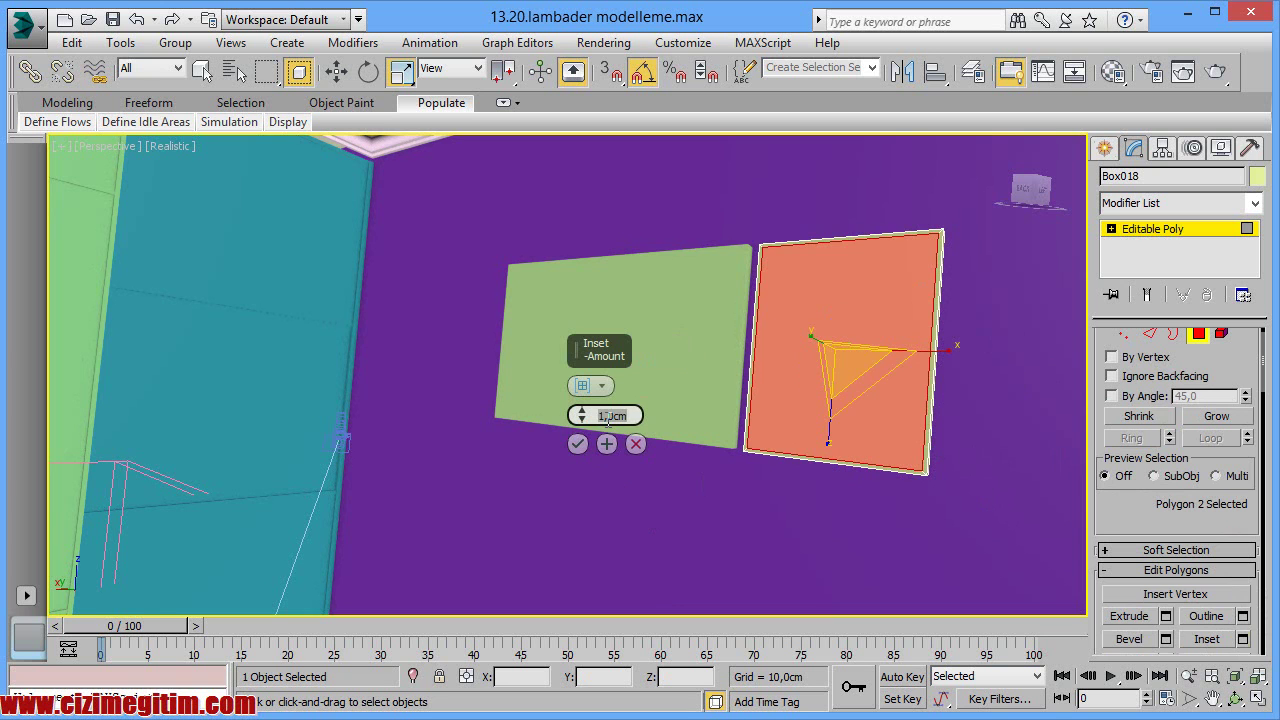
text(2)
key(Return)
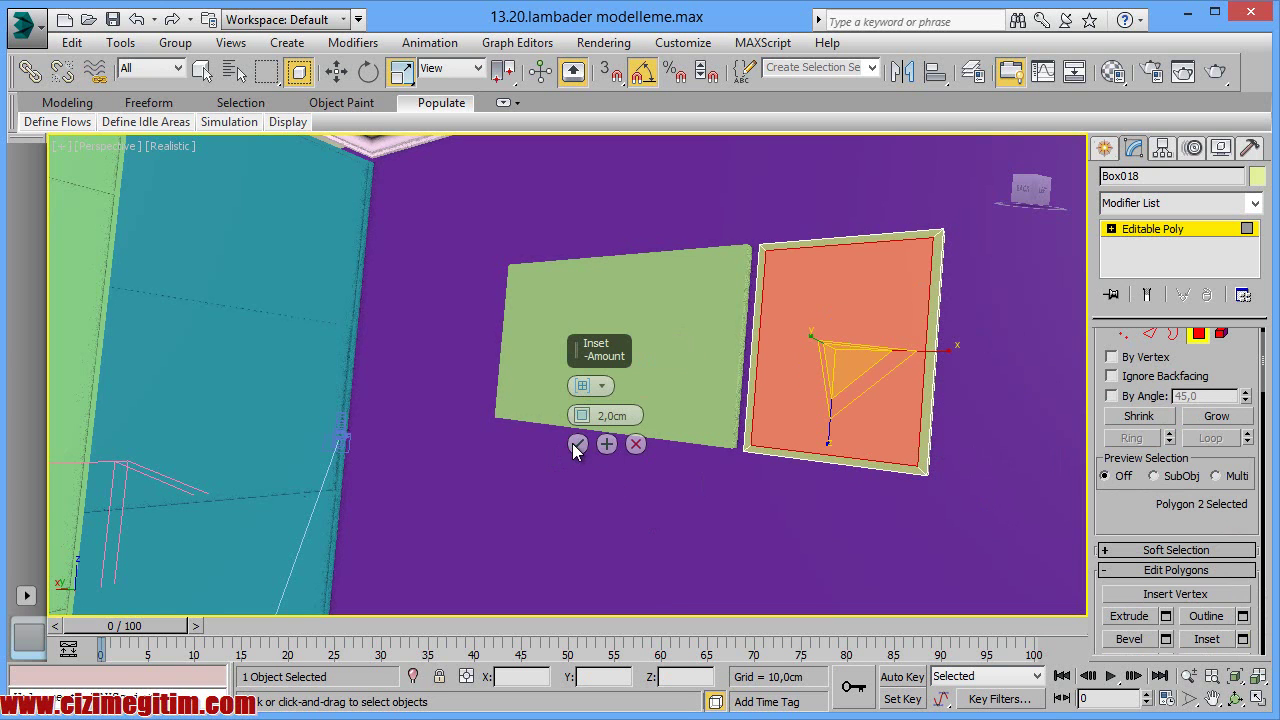
Step: Extrude the inset face inward, then undo the inset and extrusion
click(1165, 616)
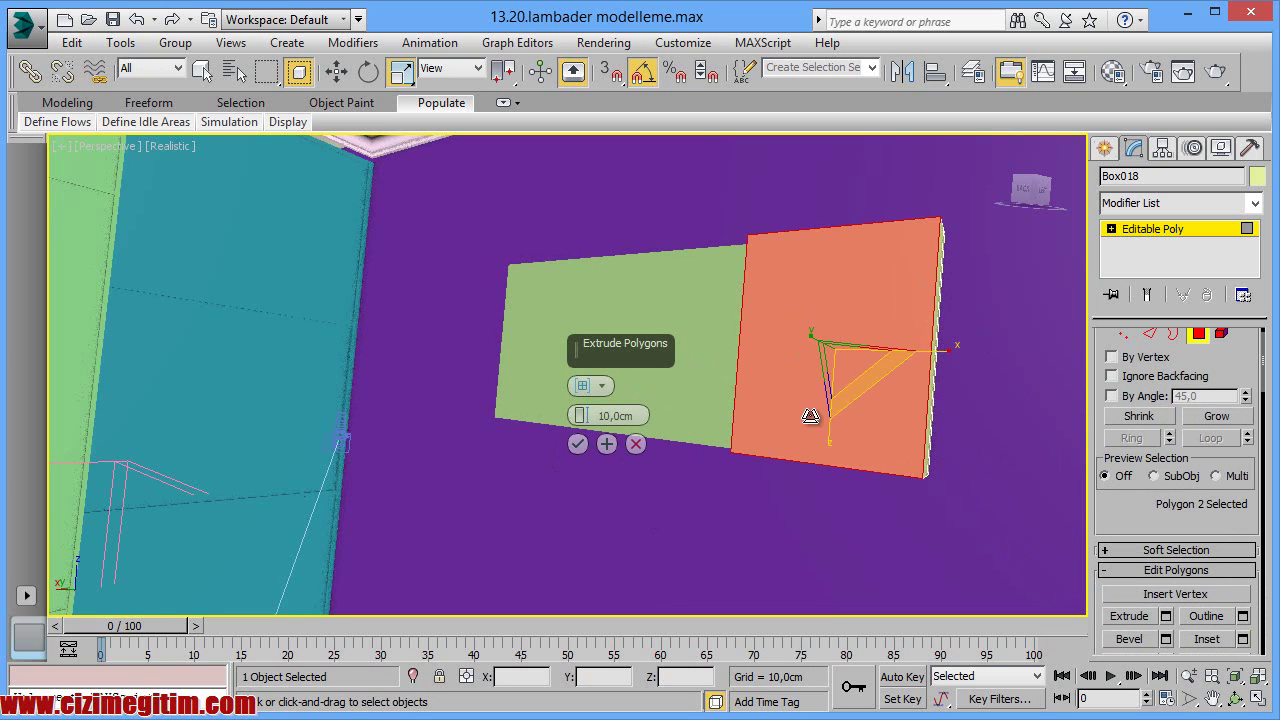
drag(586, 427, 586, 460)
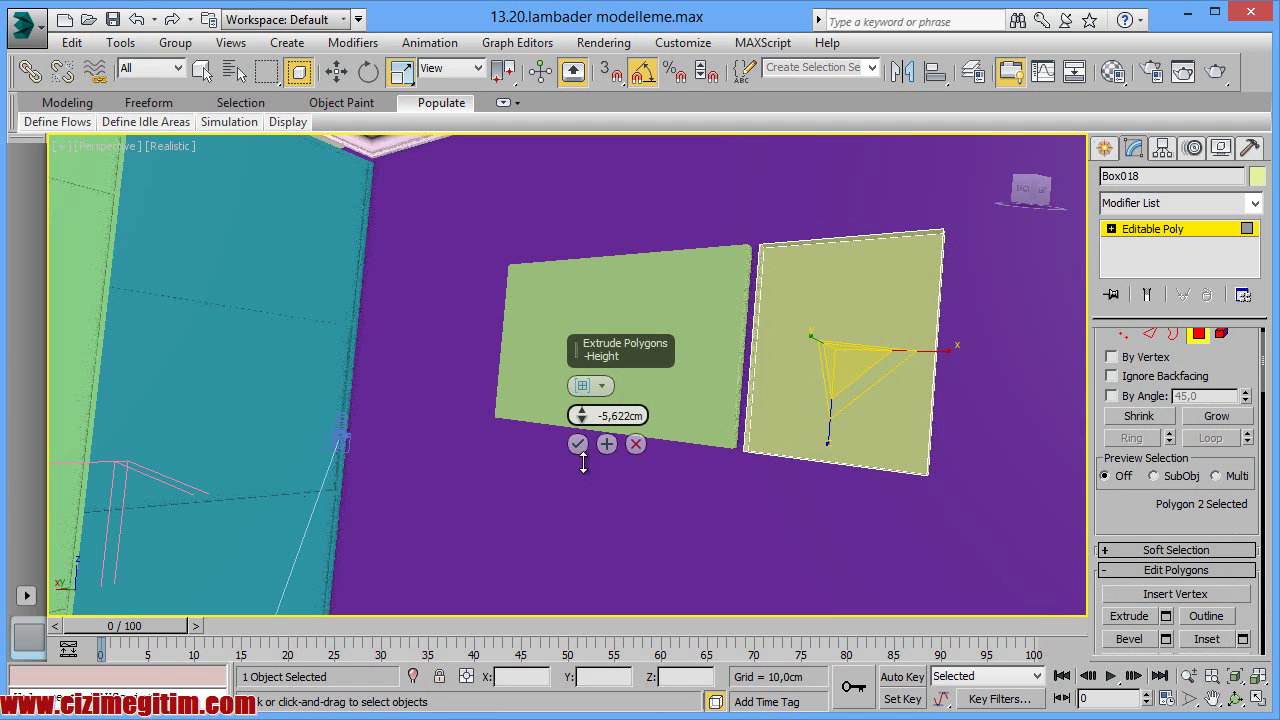
click(639, 443)
alt+middle_drag(639, 443, 804, 442)
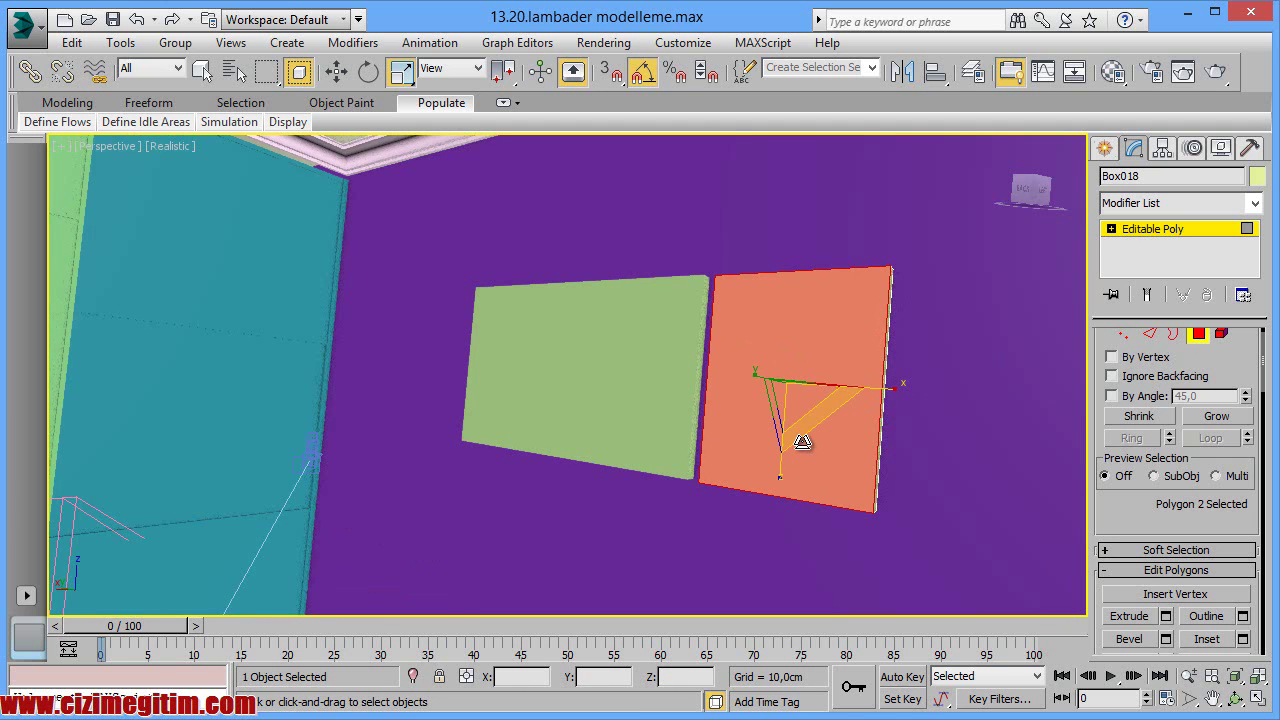
click(657, 488)
key(ctrl+z)
key(ctrl+z)
key(ctrl+z)
key(ctrl+z)
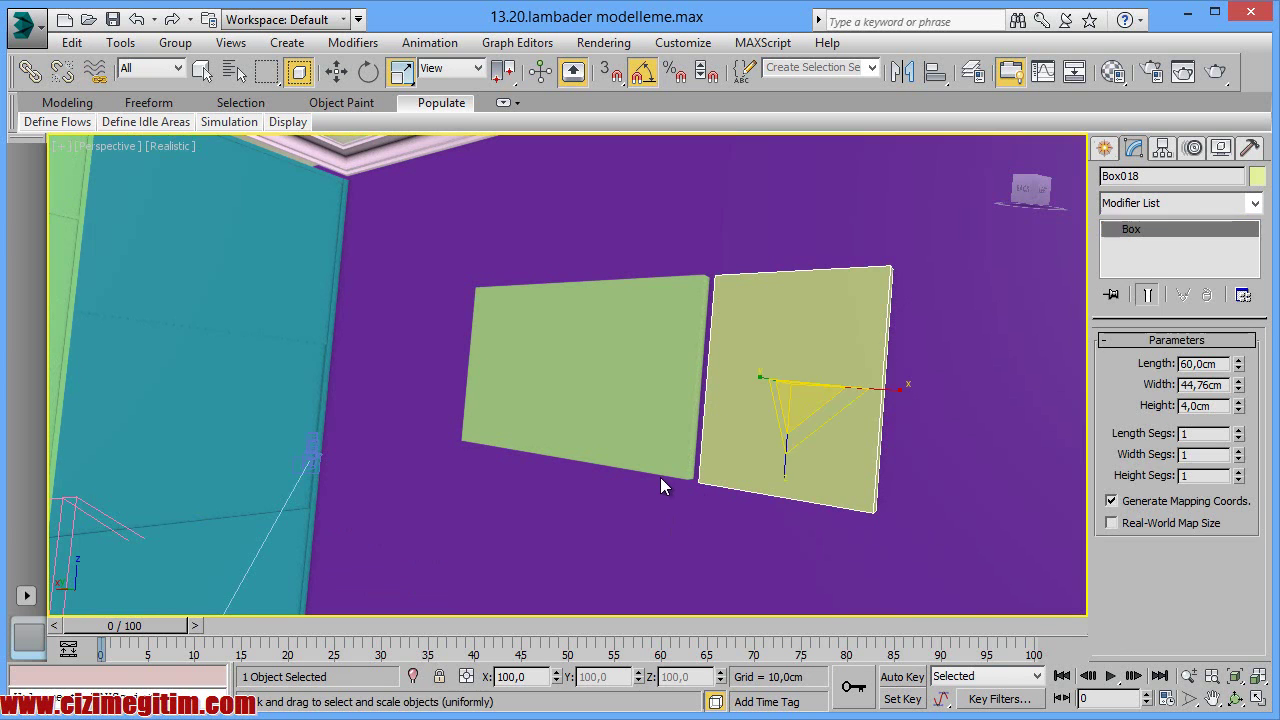
Step: Convert the right wall panel to an editable poly and select its front face
right_click(786, 388)
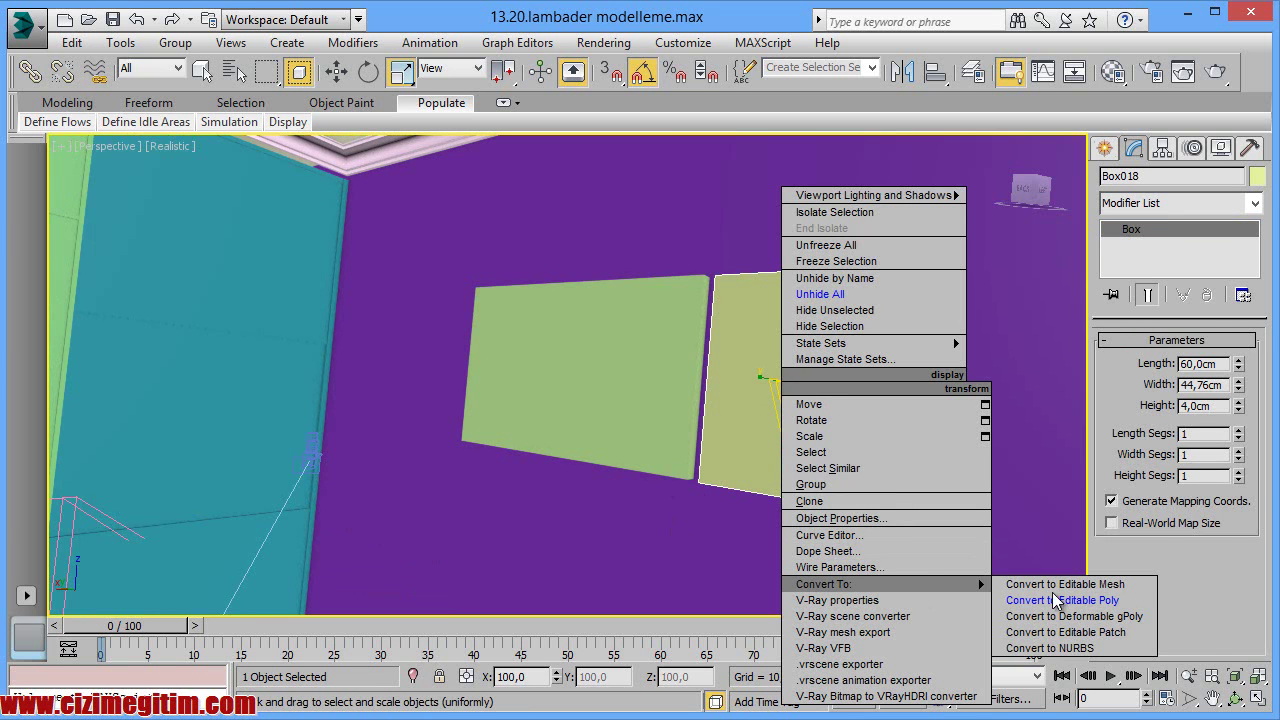
click(1030, 603)
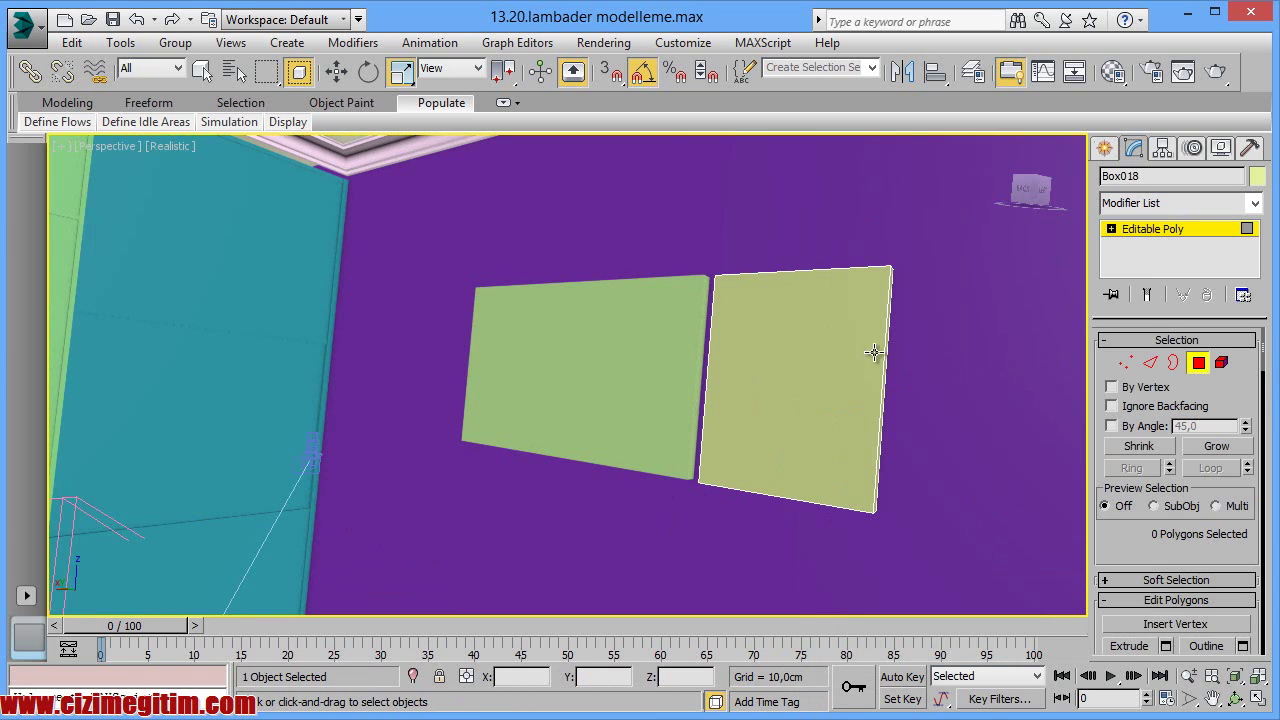
click(851, 343)
scroll(1145, 550, down, 2)
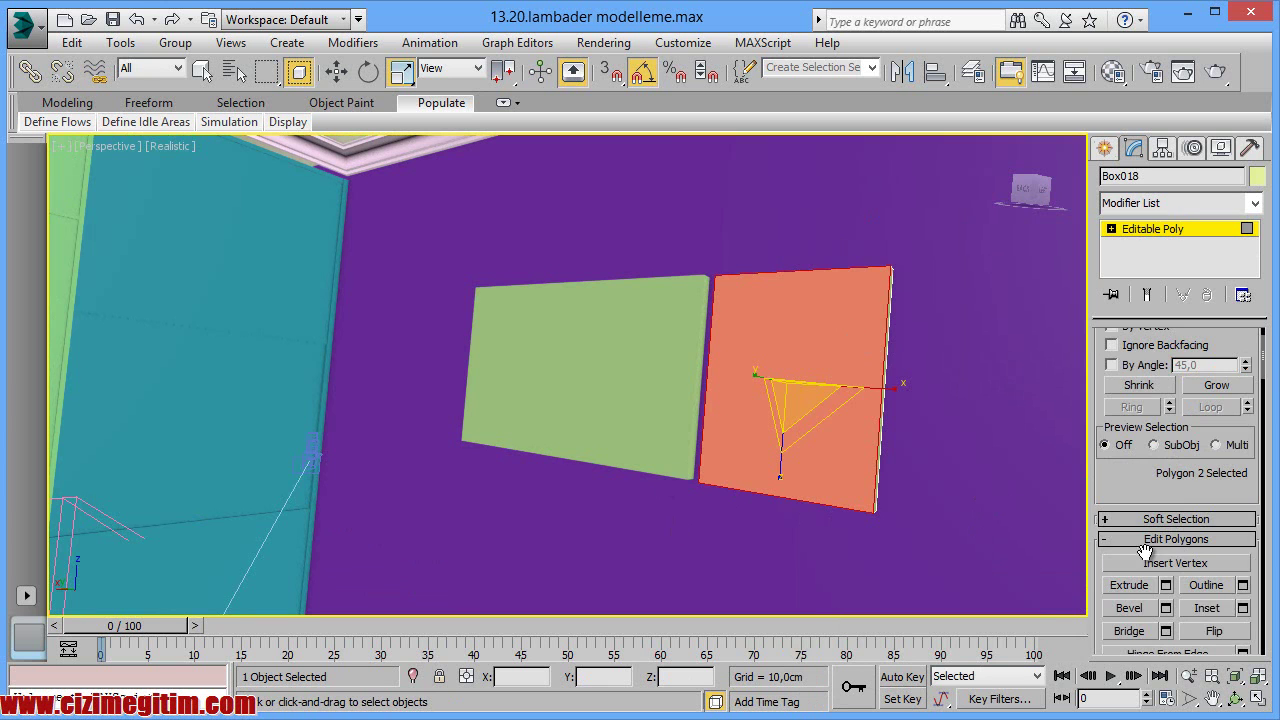
Step: Inset the right panel's front face by 2,0cm
click(1243, 607)
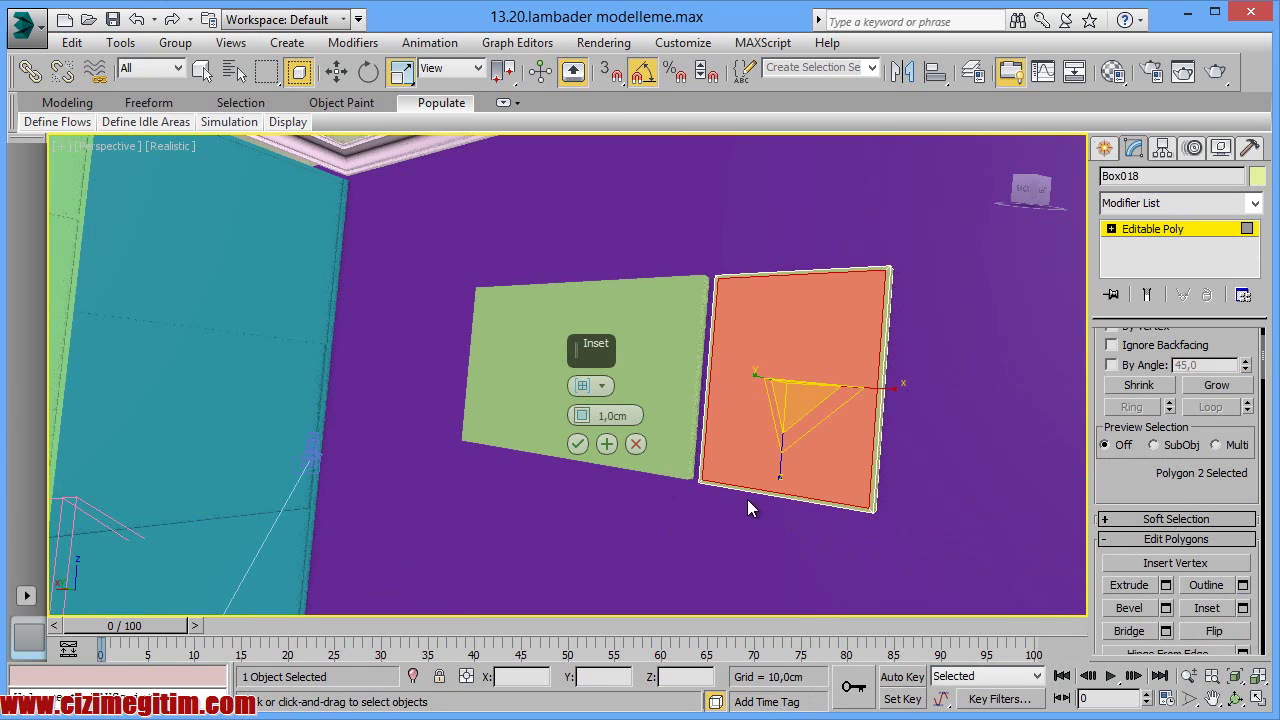
mouse_move(582, 415)
drag(579, 420, 603, 414)
key(Return)
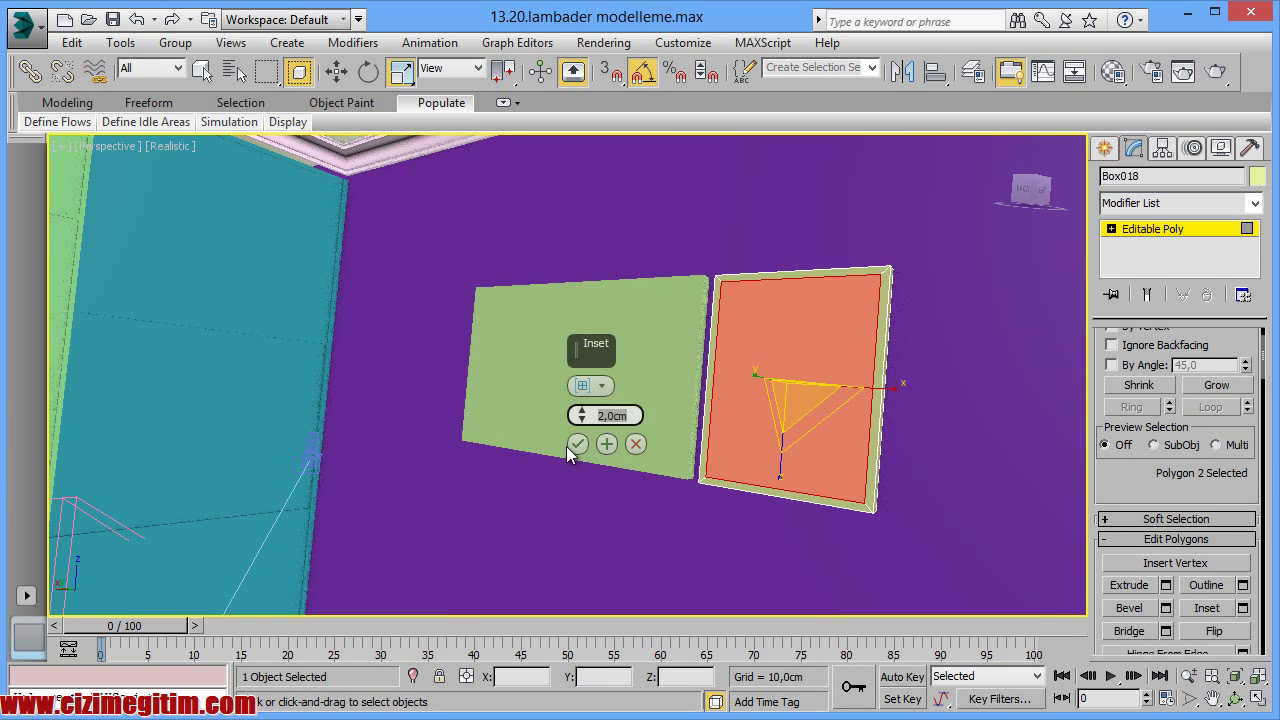
click(577, 444)
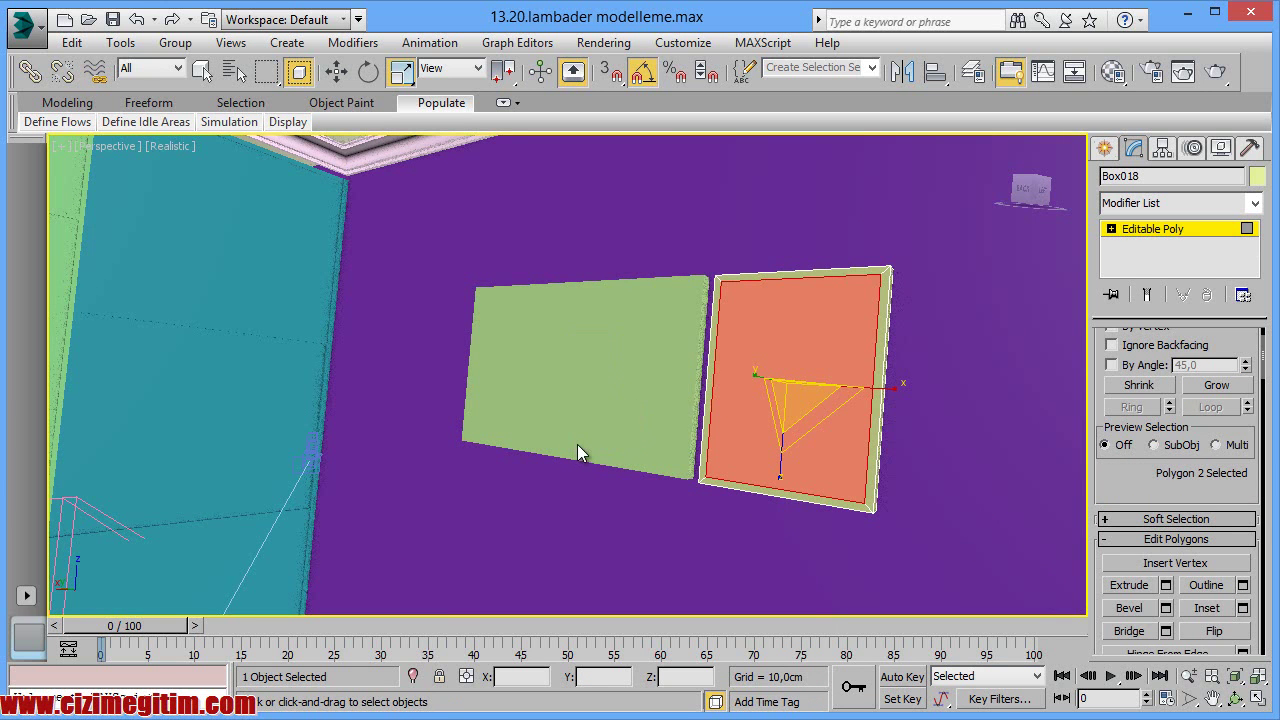
Step: Extrude the inset face -2,0cm to recess the panel's centre
click(1166, 584)
drag(581, 416, 583, 450)
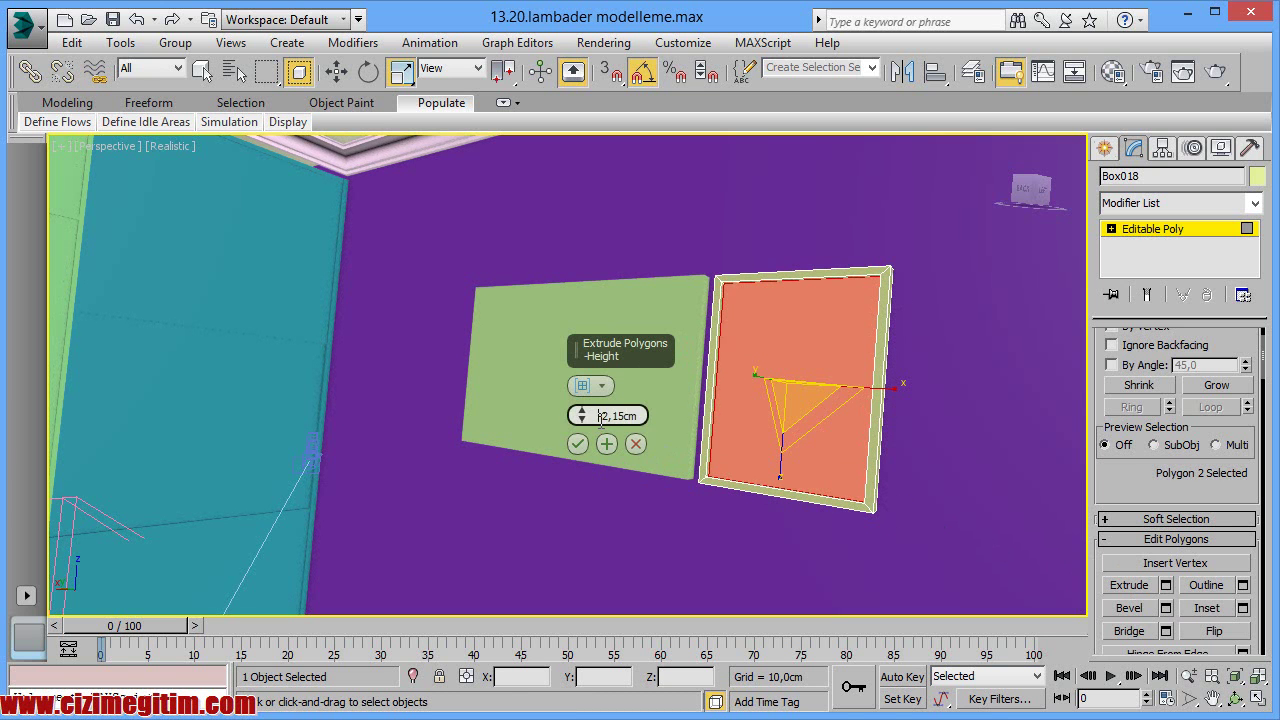
text(-)
click(573, 444)
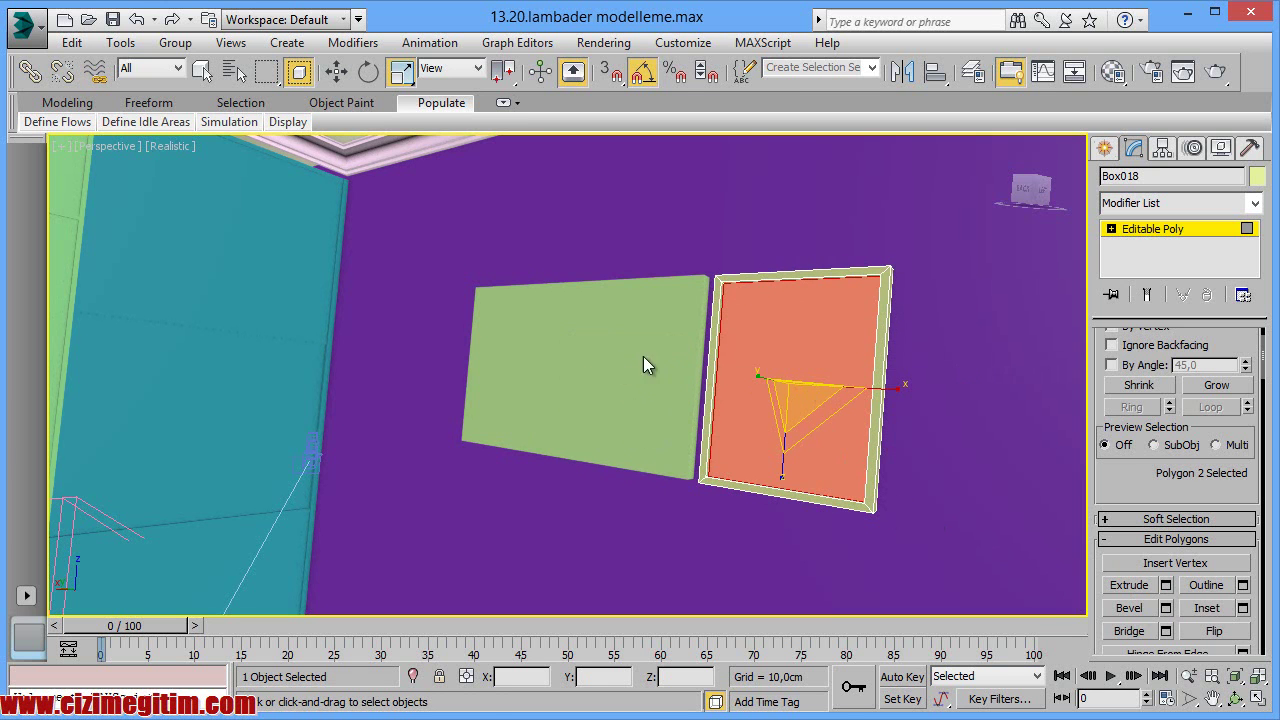
Step: Convert the left wall panel Box017 to an editable poly and select its front face
click(1150, 231)
click(658, 345)
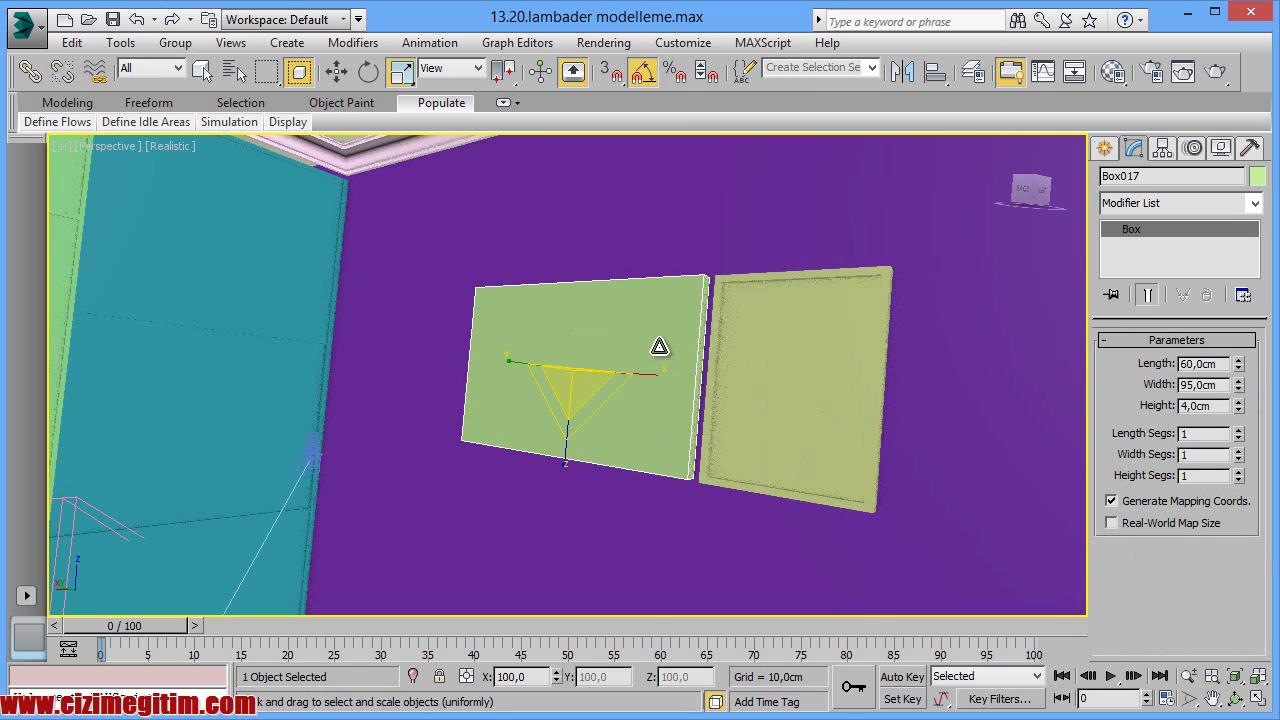
right_click(659, 346)
click(966, 559)
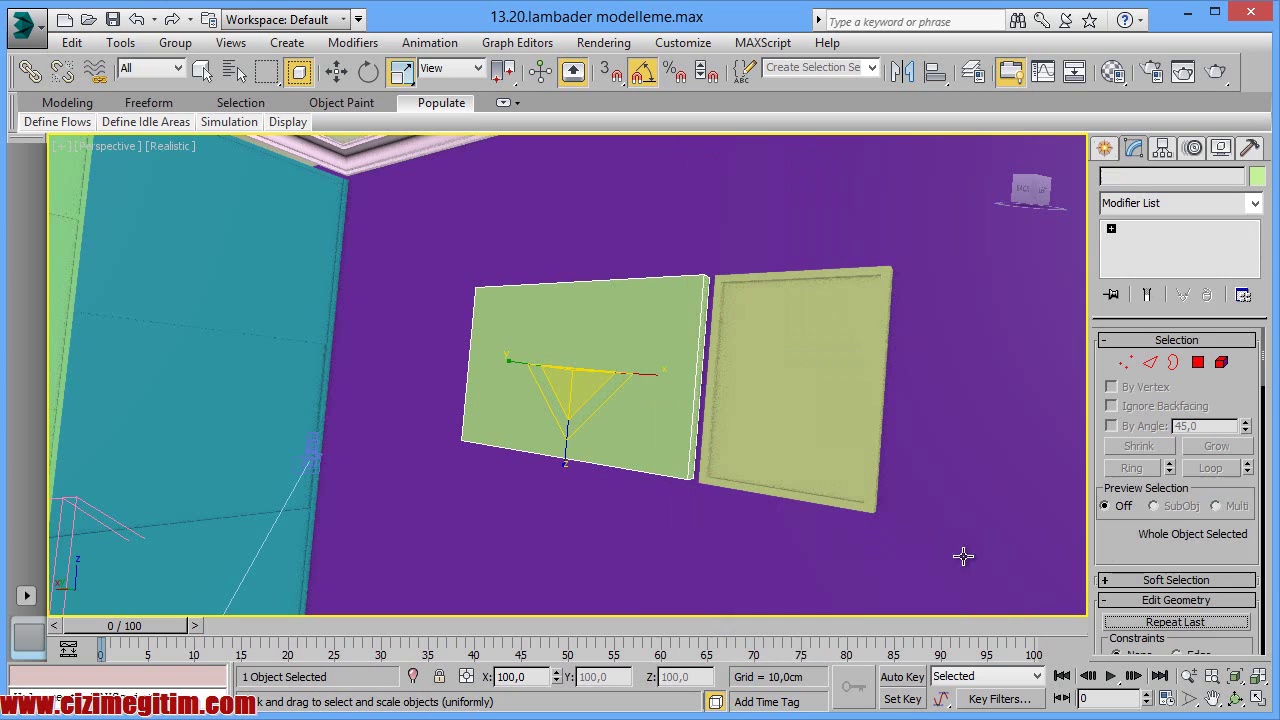
click(1198, 363)
click(603, 357)
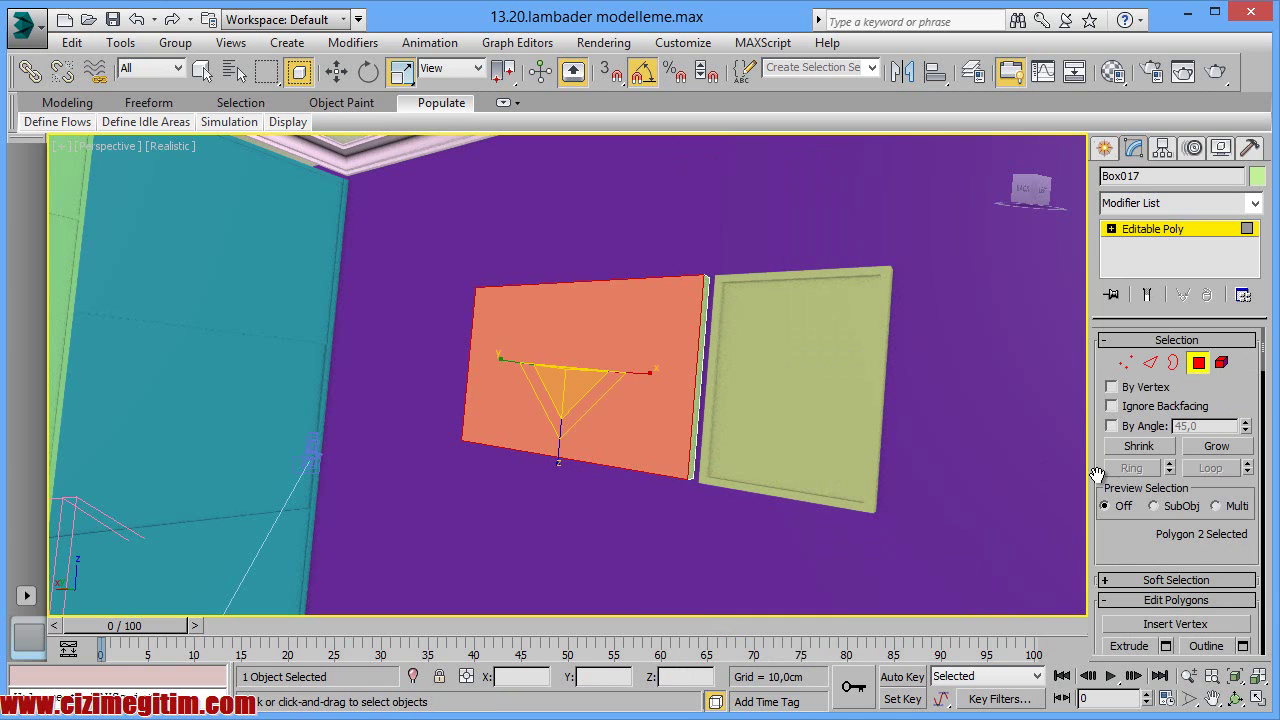
scroll(1237, 610, down, 2)
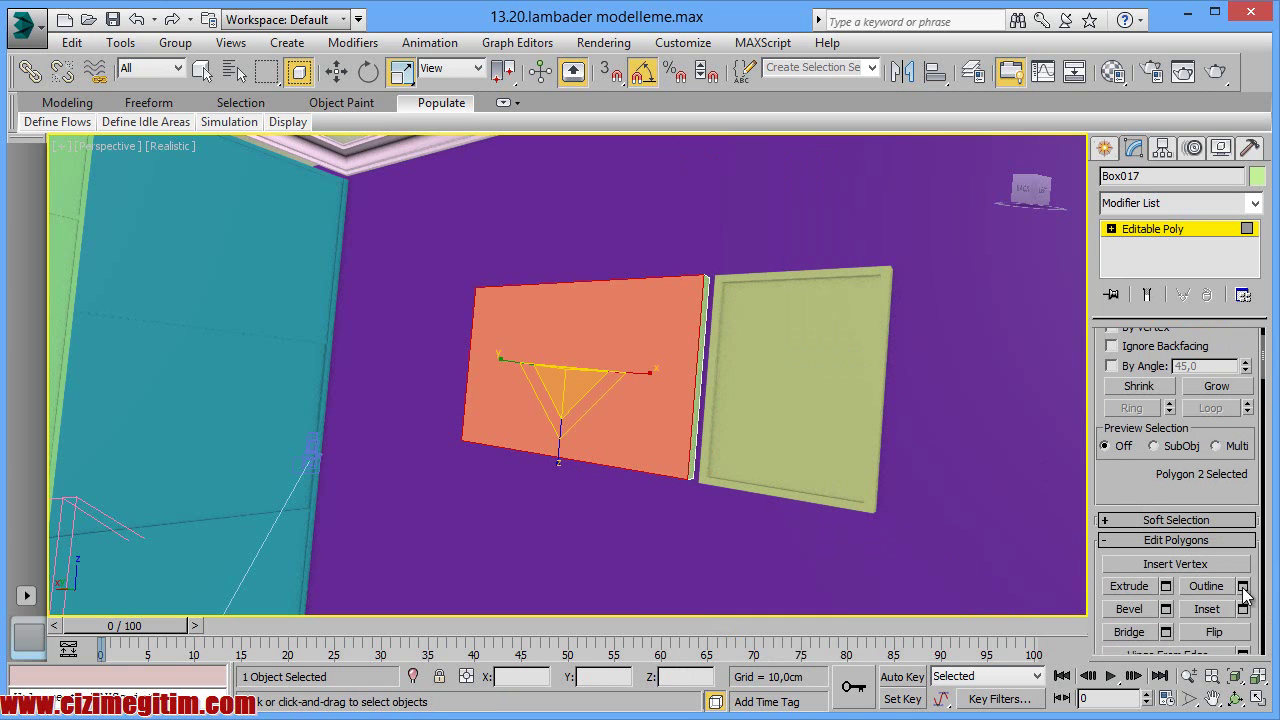
Step: Inset the left panel's front face by 2,0cm
click(1243, 609)
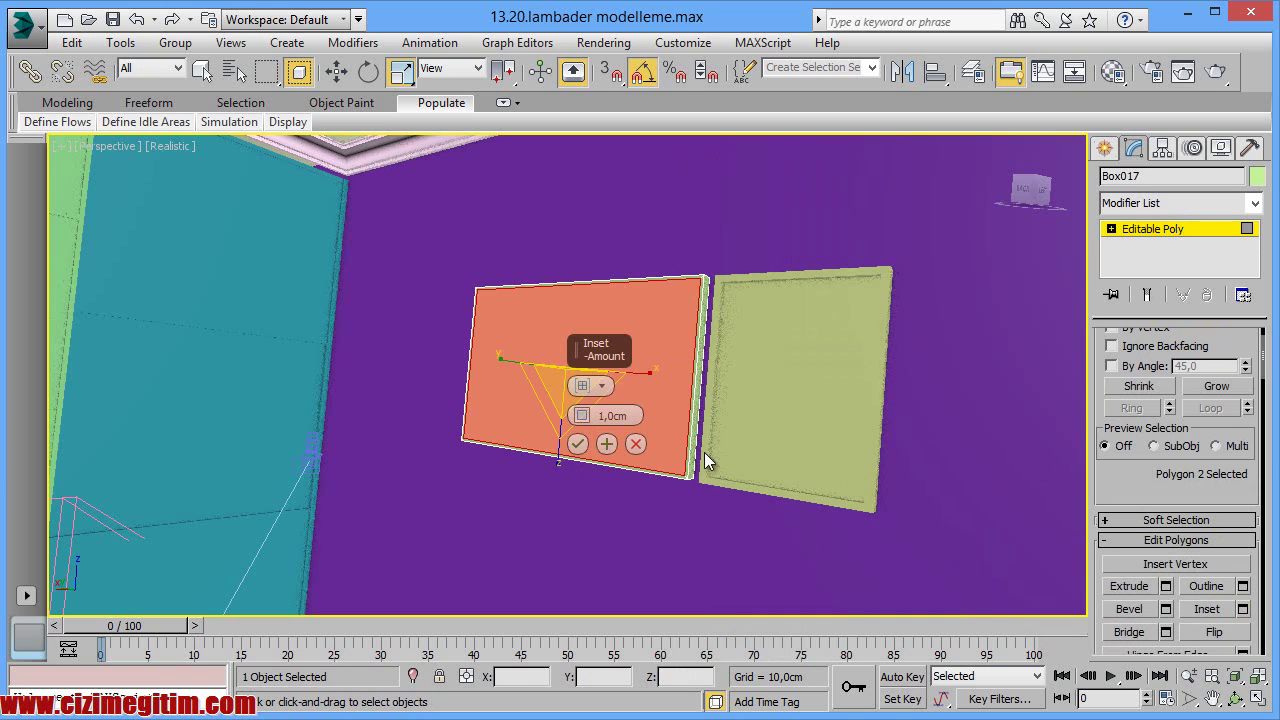
mouse_move(606, 416)
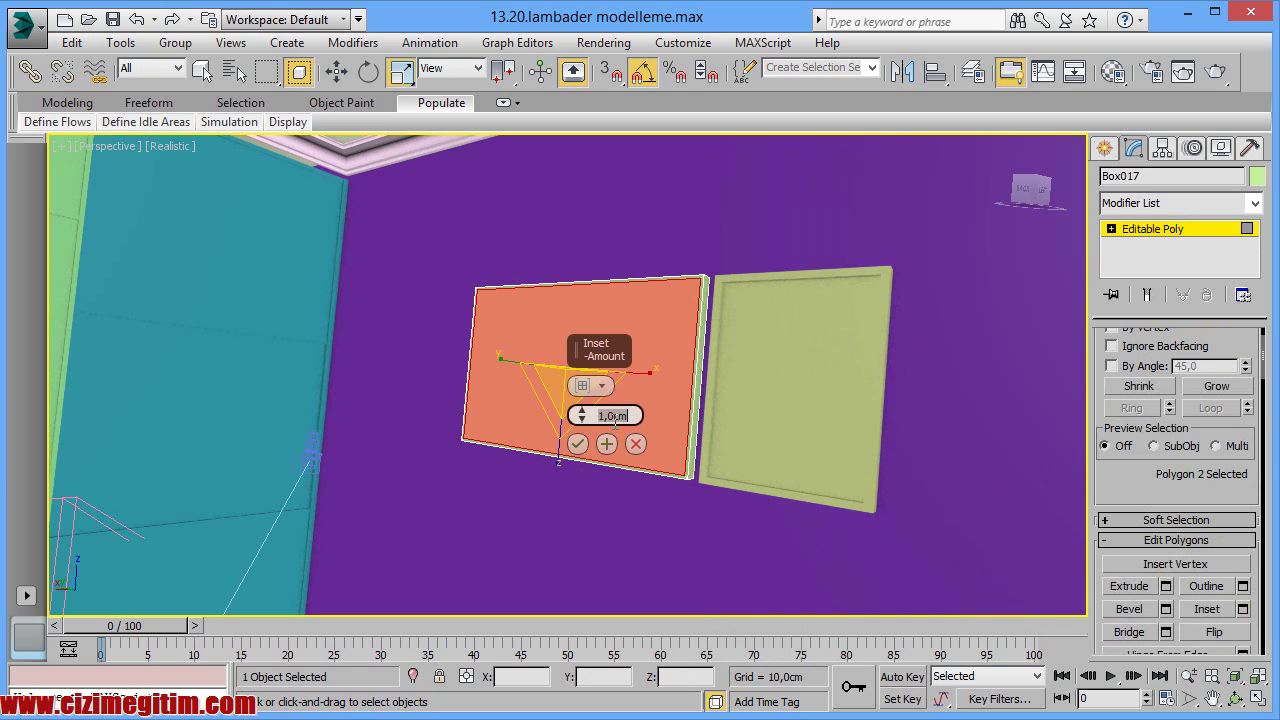
text(2)
key(Return)
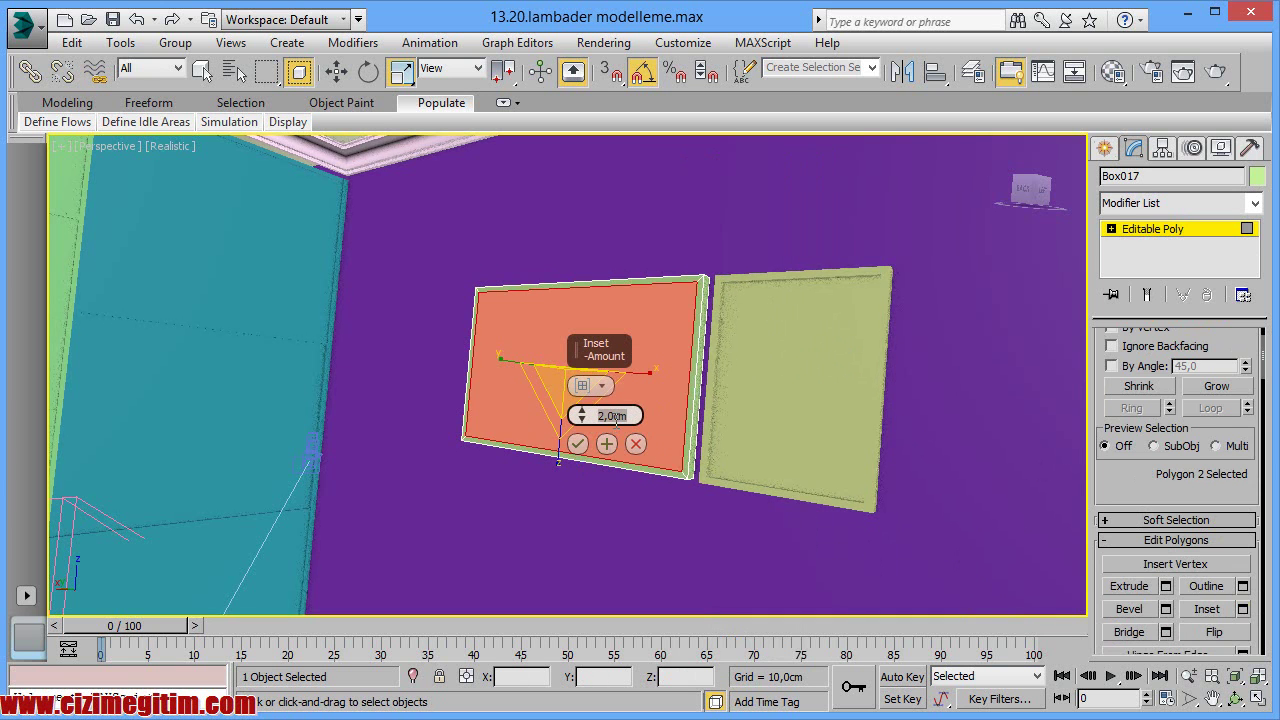
click(578, 443)
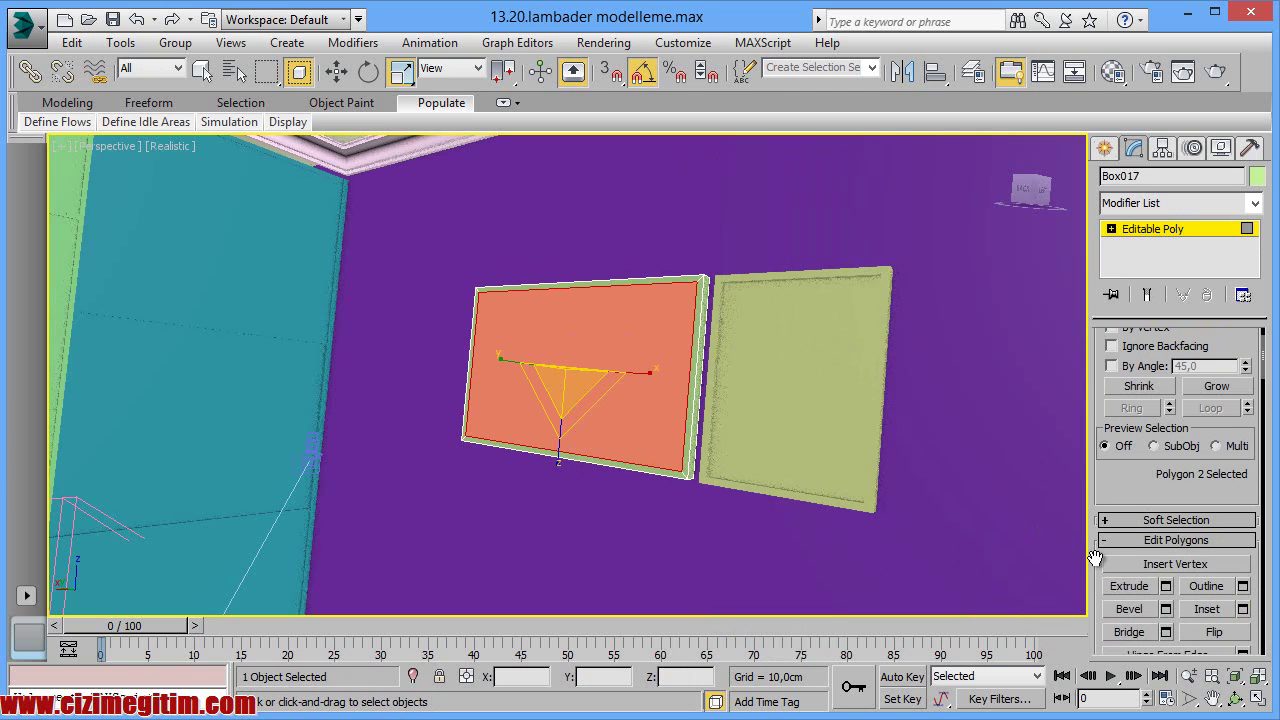
Step: Extrude the inset face -2,0cm, then return to whole-object level
click(1166, 586)
mouse_move(582, 416)
mouse_down()
mouse_move(590, 438)
mouse_move(634, 420)
mouse_up()
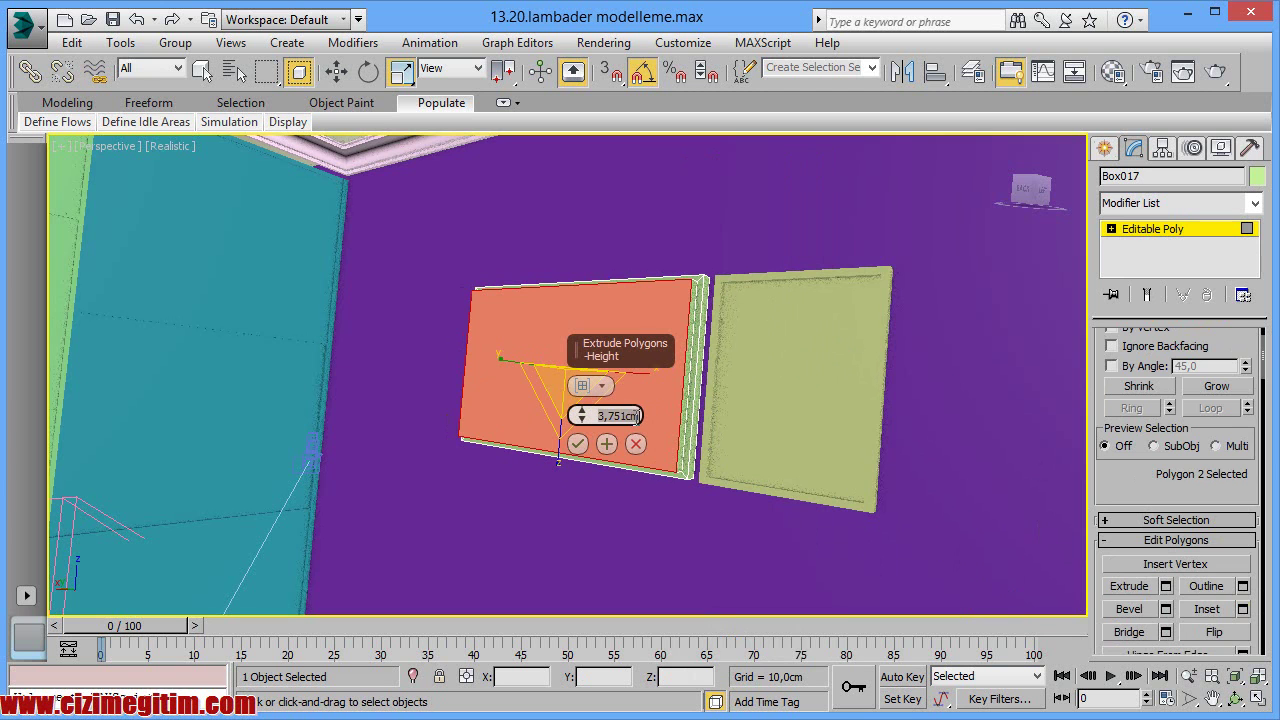
text(-2)
key(Return)
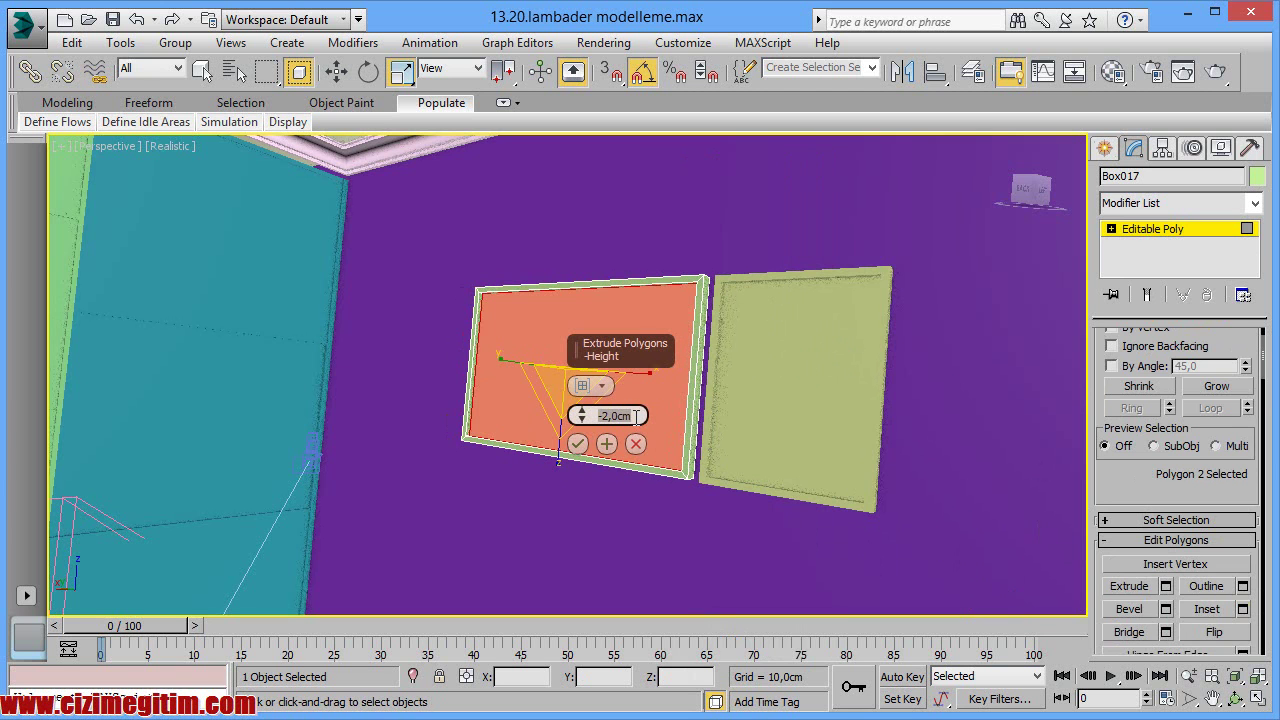
click(577, 443)
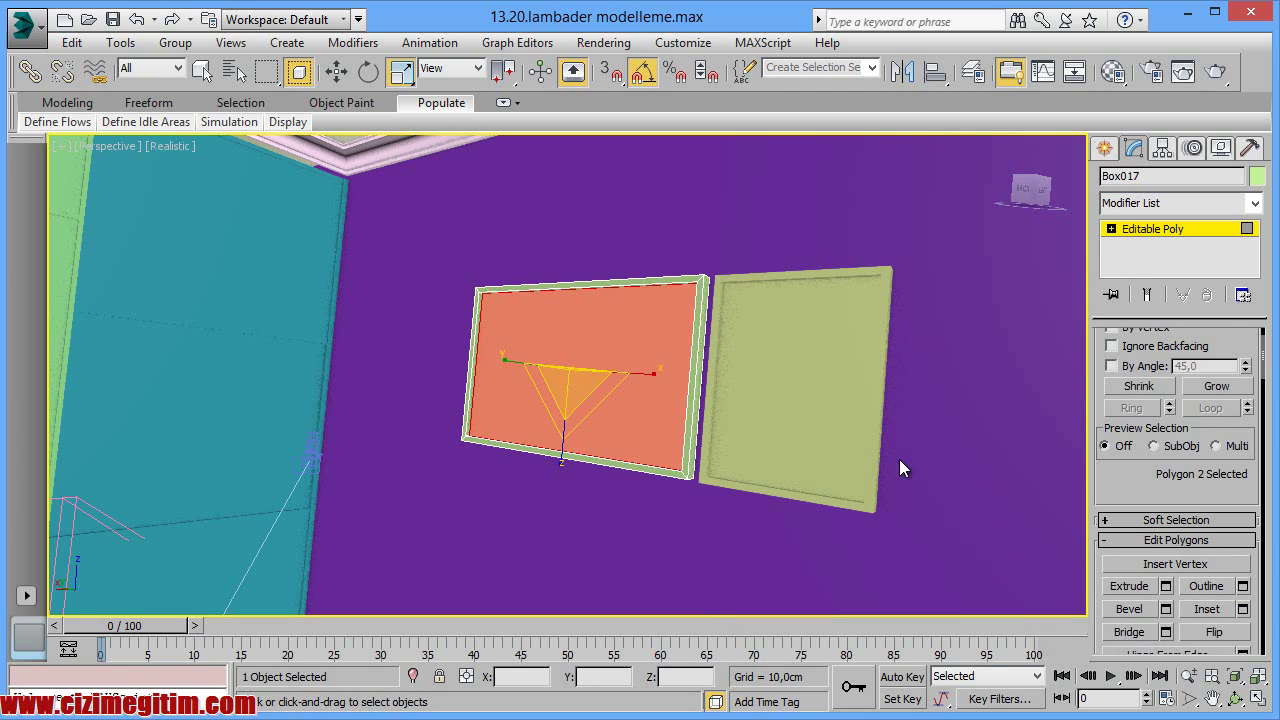
click(868, 433)
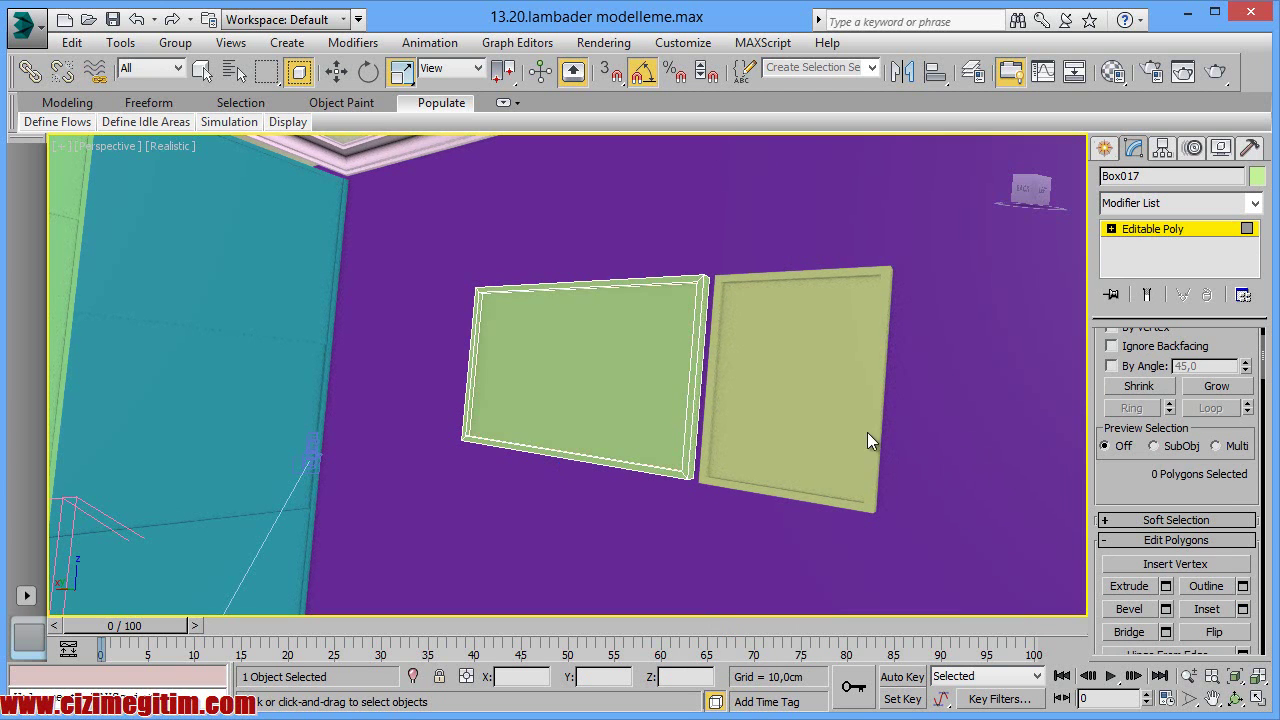
click(1190, 232)
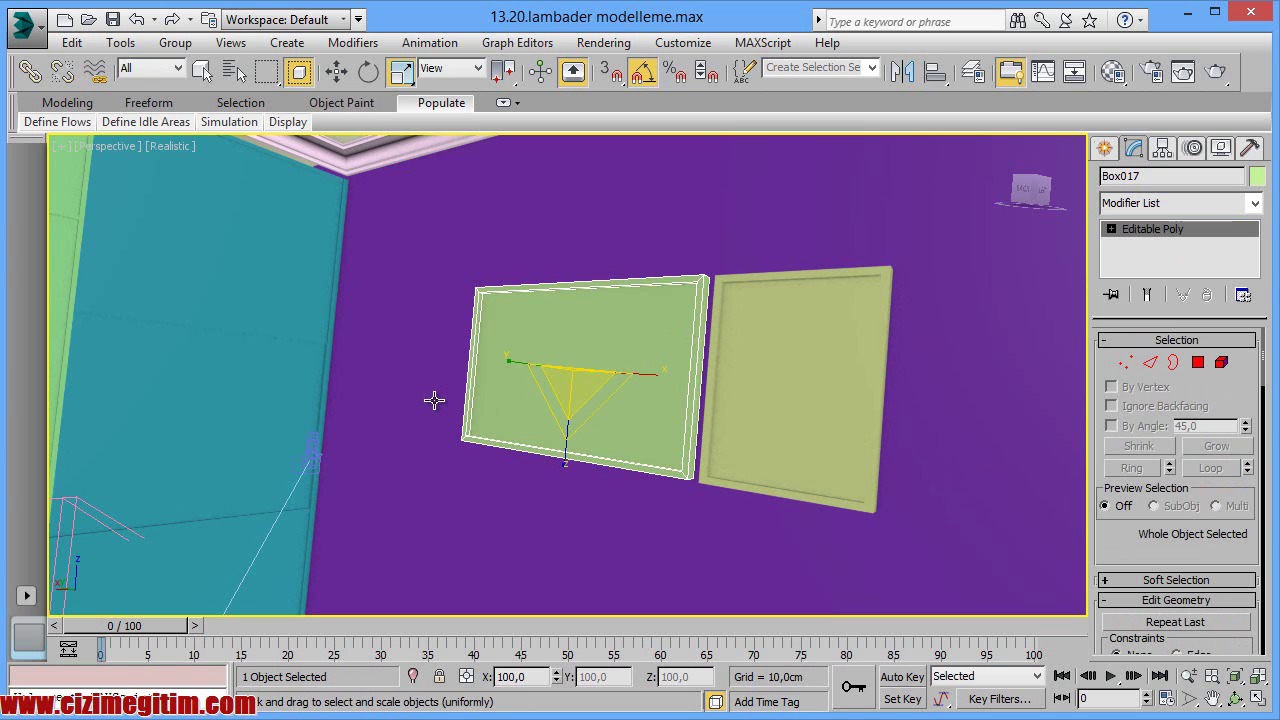
Step: Switch the viewport to Camera002 from the scene camera list, after briefly trying Camera001
key(c)
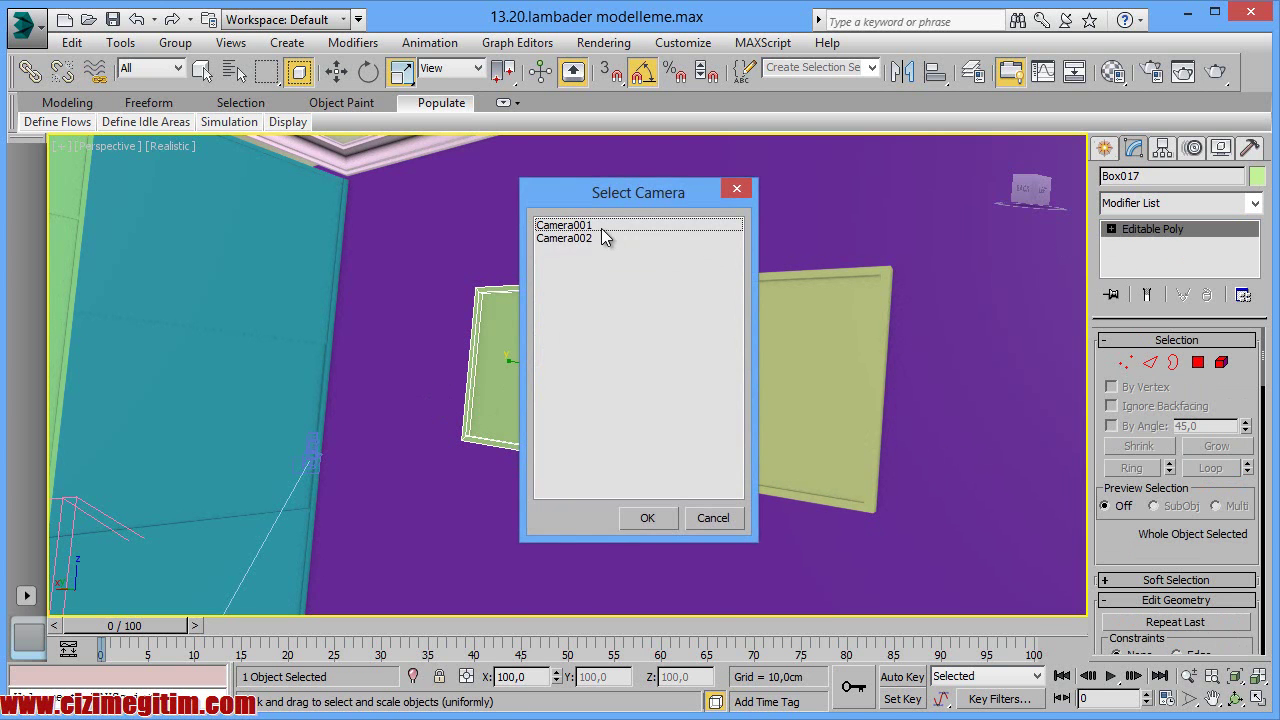
double_click(601, 228)
key(c)
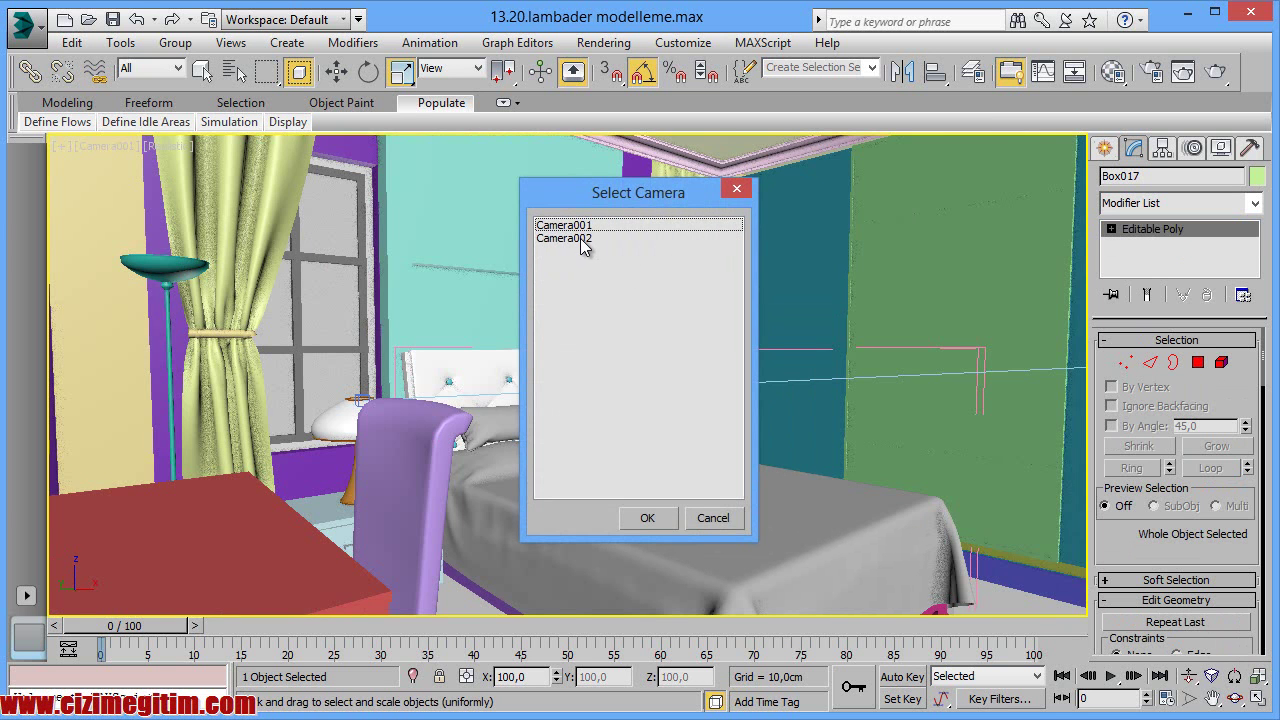
double_click(580, 239)
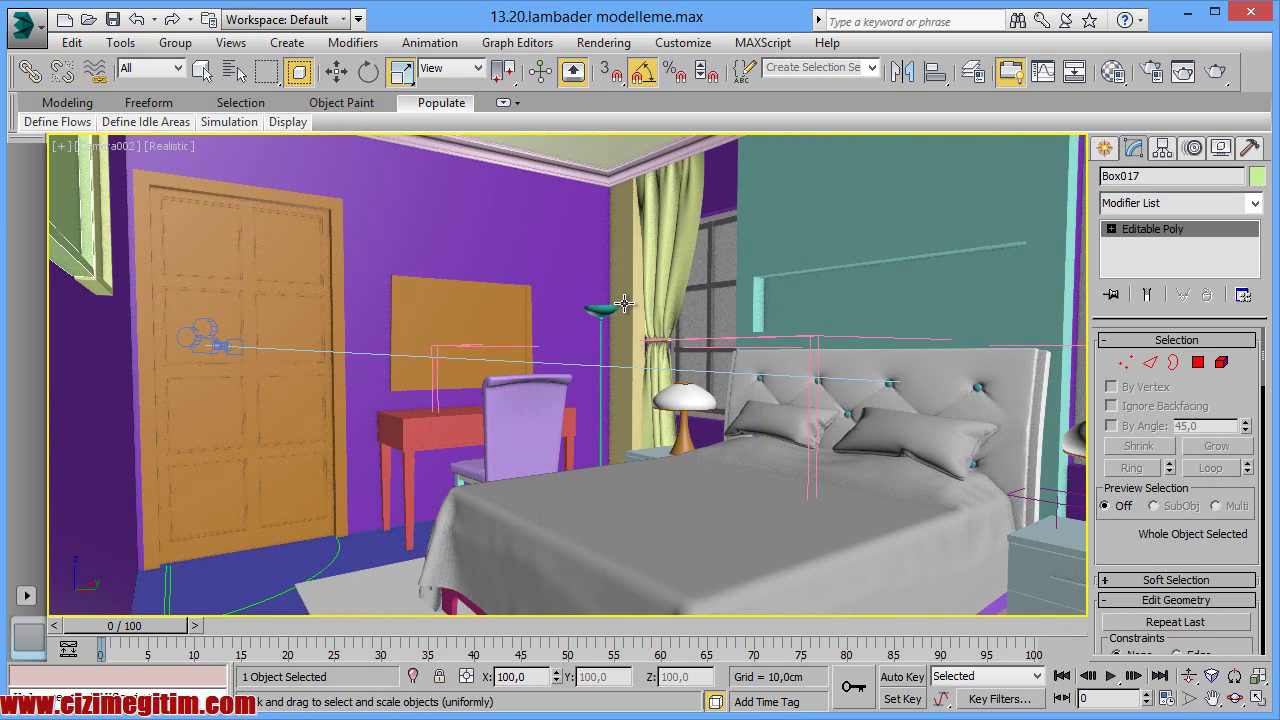